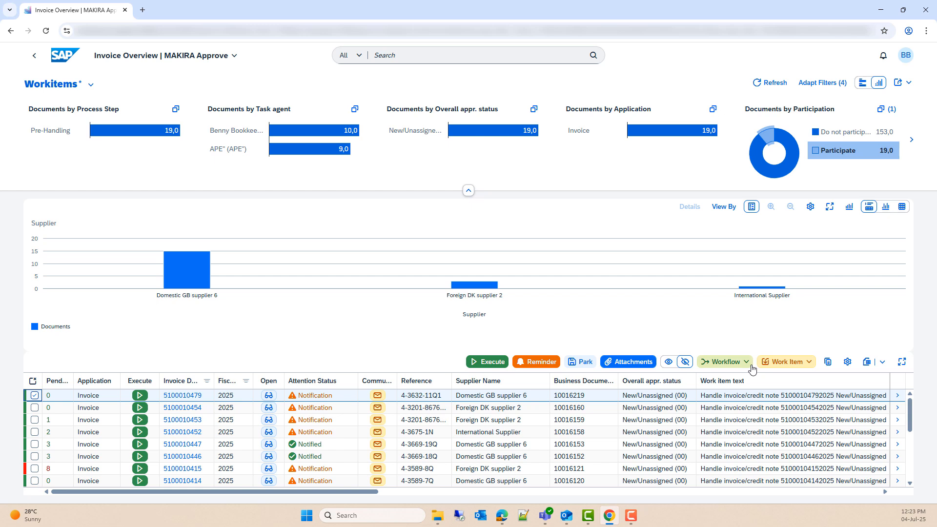
pyautogui.click(751, 366)
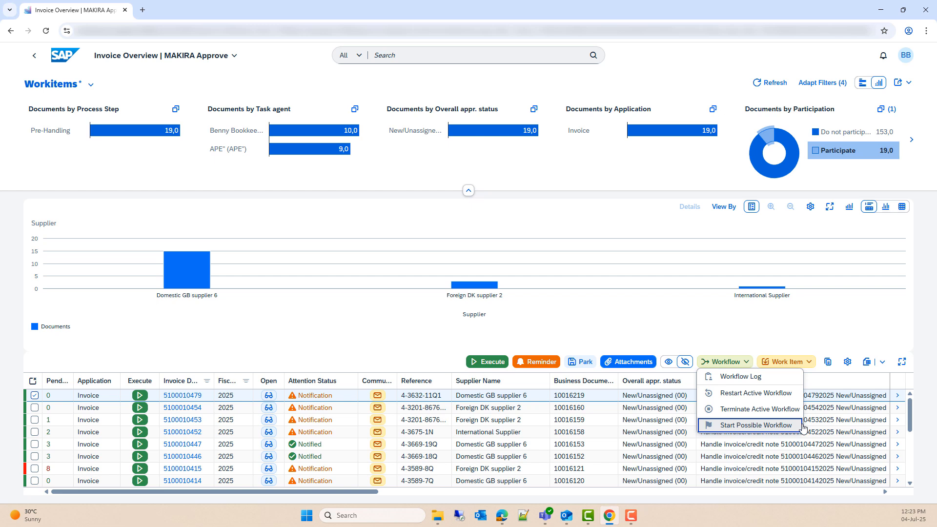
pyautogui.click(362, 363)
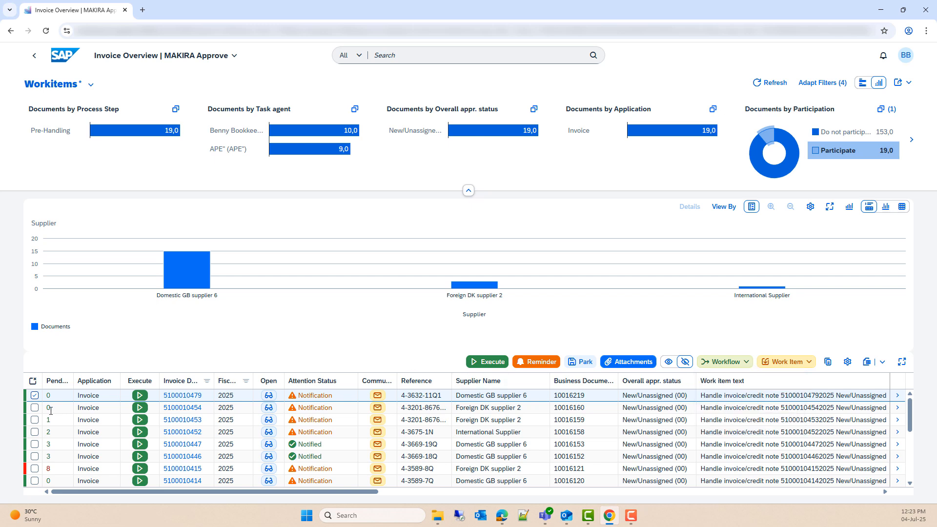
pyautogui.click(34, 408)
pyautogui.click(35, 420)
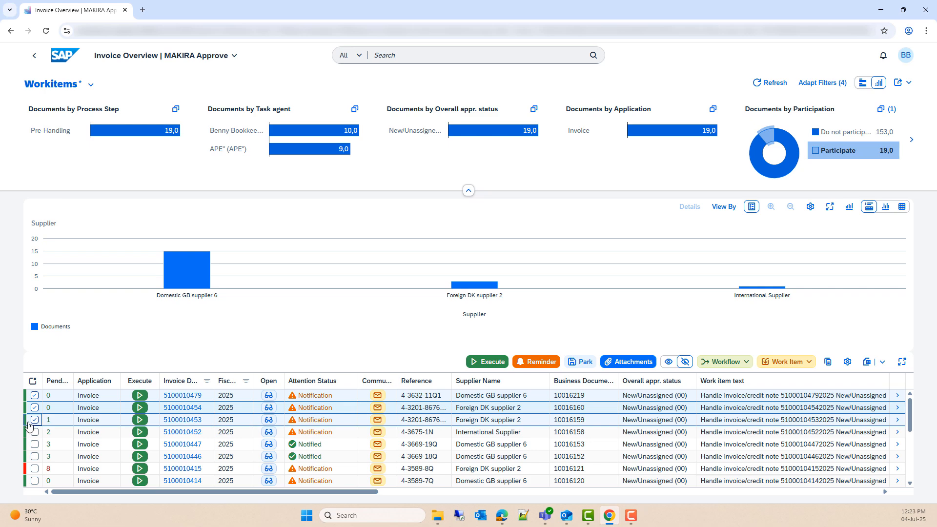
# Step: Restart the active workflows of the three selected invoices and close the results
pyautogui.click(738, 365)
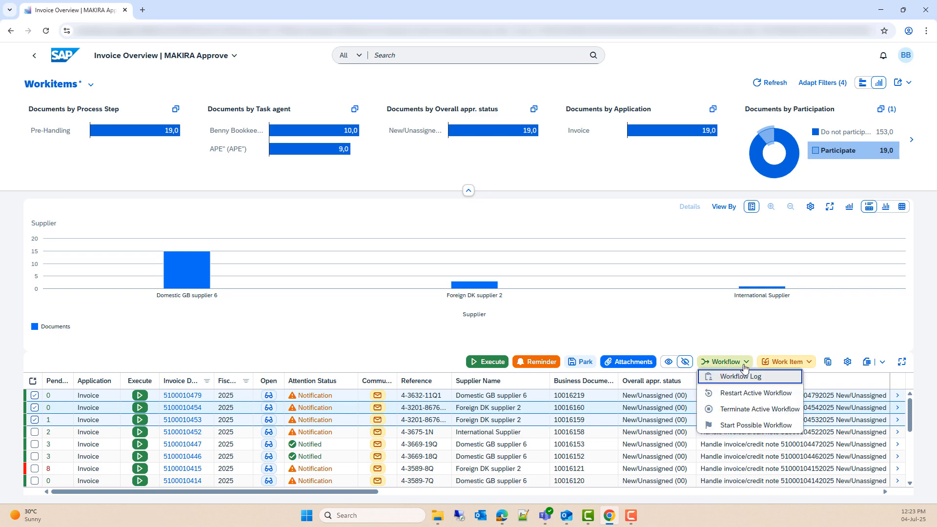
pyautogui.click(756, 393)
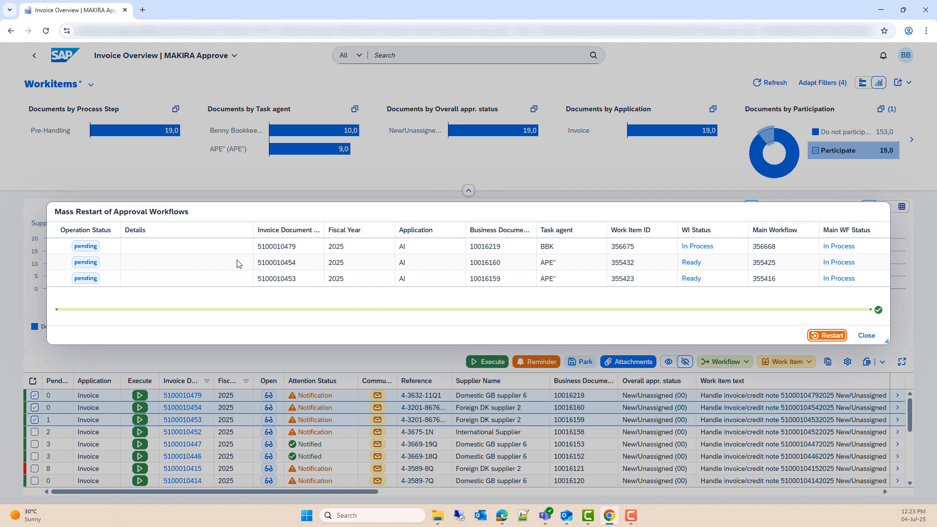
pyautogui.click(834, 335)
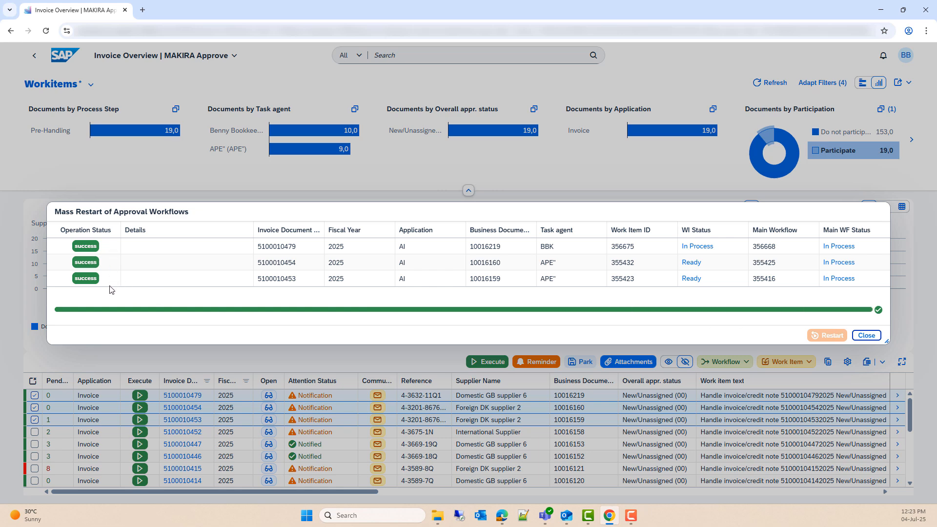
pyautogui.click(873, 335)
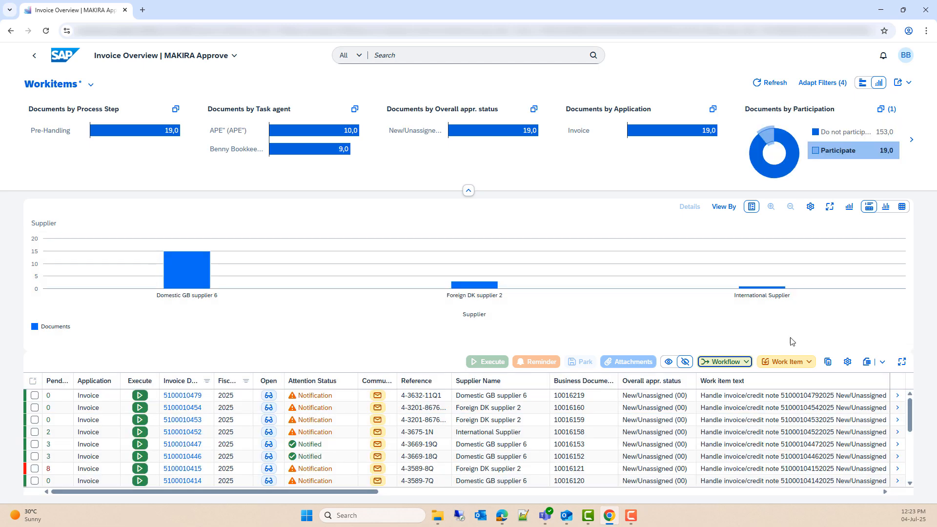
pyautogui.click(35, 395)
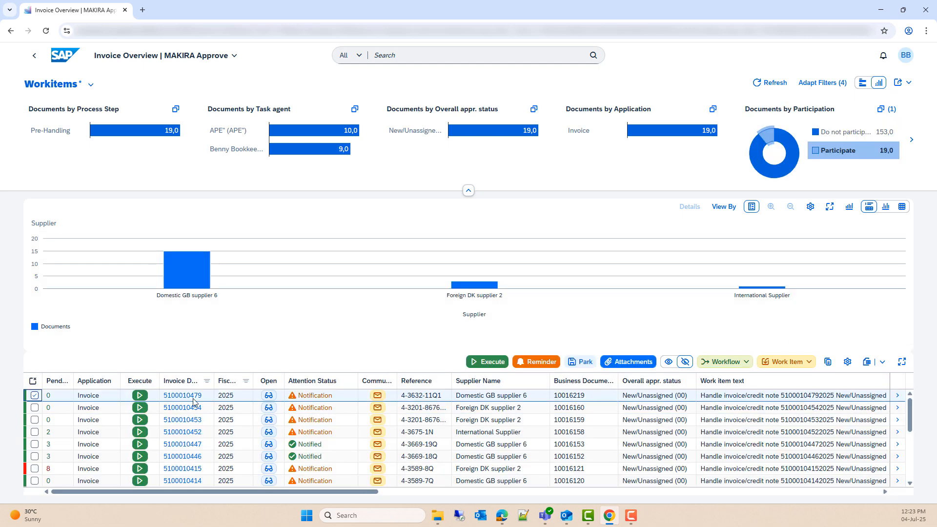
pyautogui.click(746, 363)
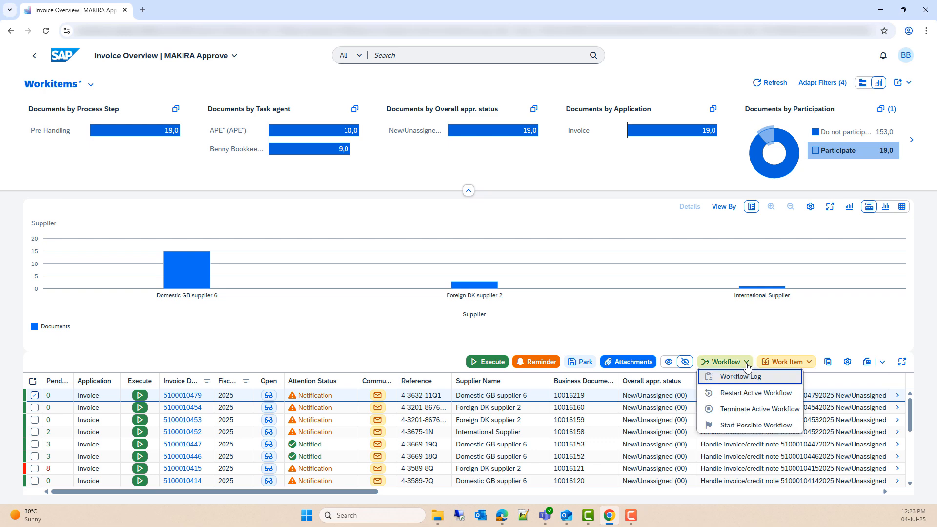
pyautogui.click(748, 380)
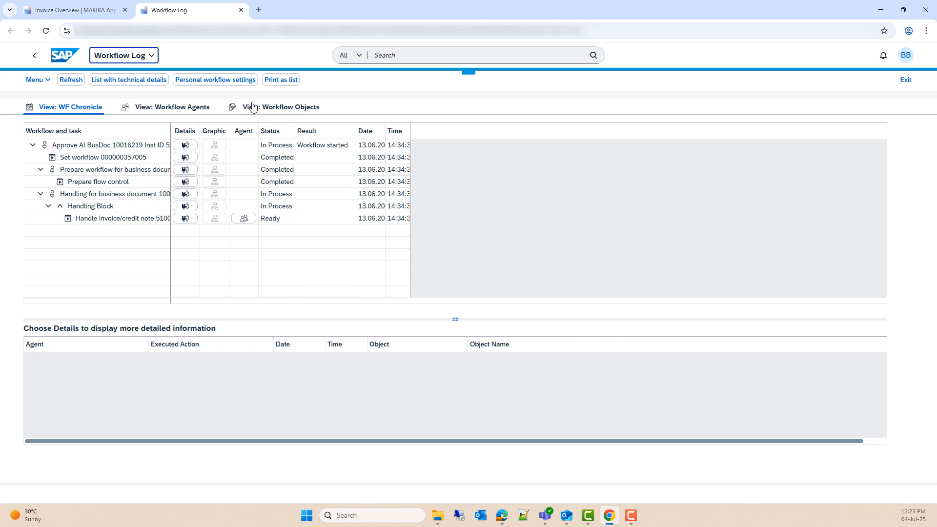
pyautogui.click(241, 10)
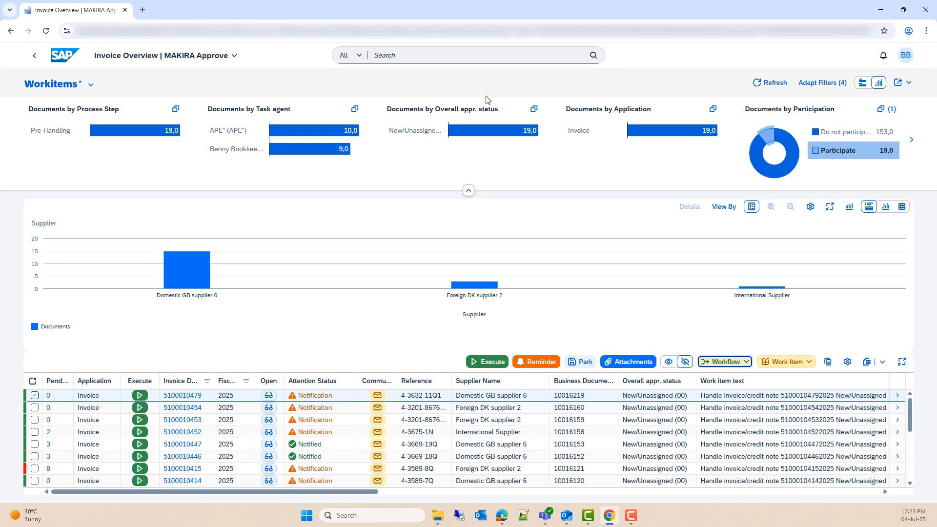
# Step: Narrow the Business Document and Work item text columns to reveal Task agent
pyautogui.click(810, 362)
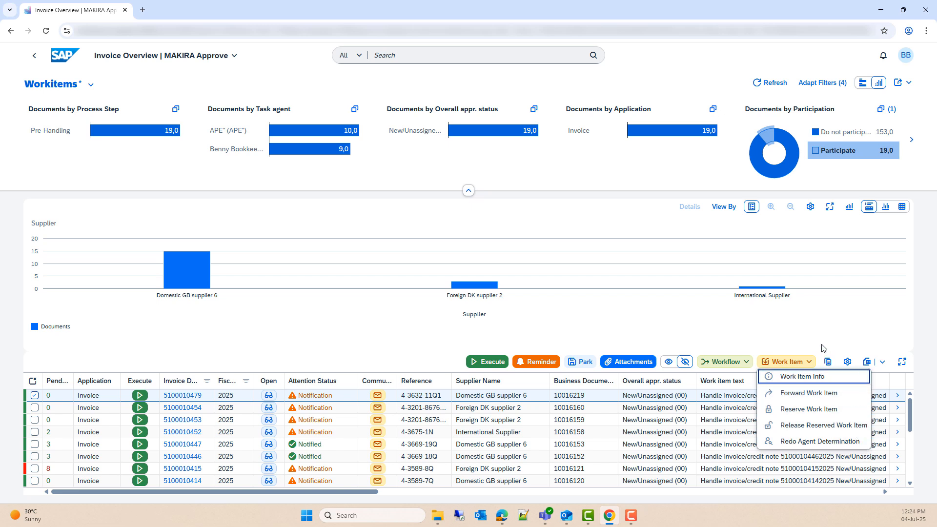
pyautogui.click(824, 365)
pyautogui.moveTo(618, 381); pyautogui.dragTo(589, 380)
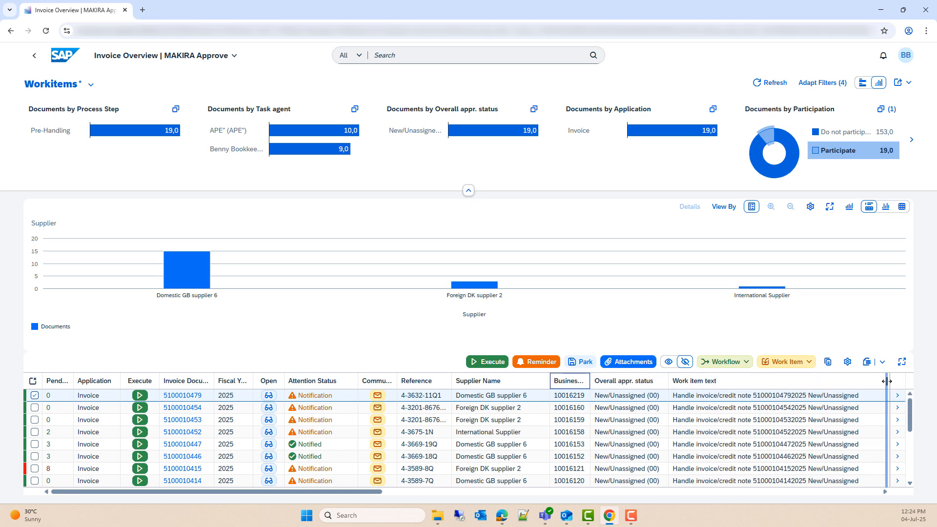
pyautogui.moveTo(888, 382); pyautogui.dragTo(811, 389)
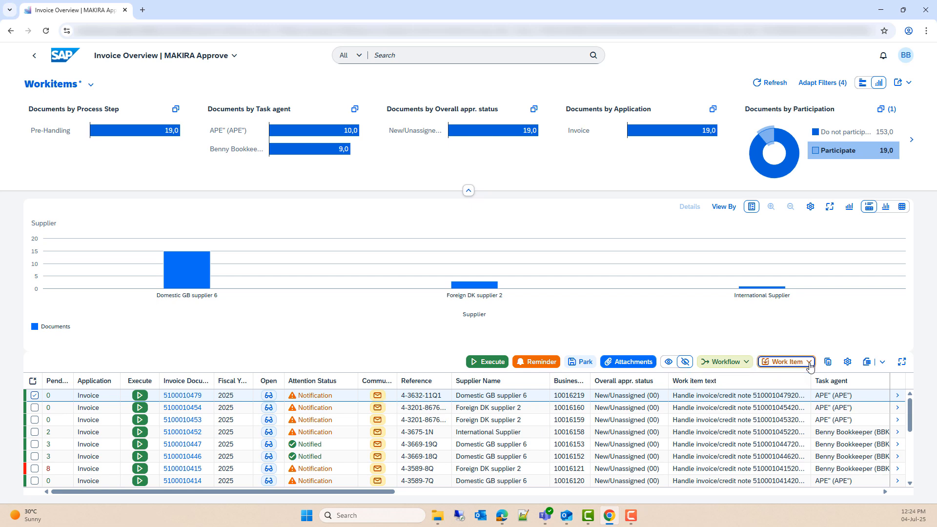
pyautogui.click(785, 362)
pyautogui.click(810, 410)
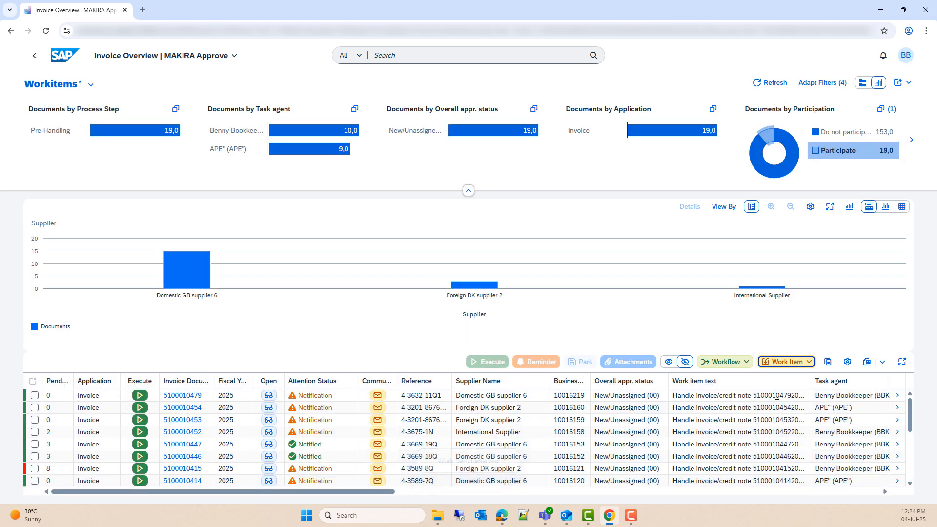
pyautogui.click(35, 396)
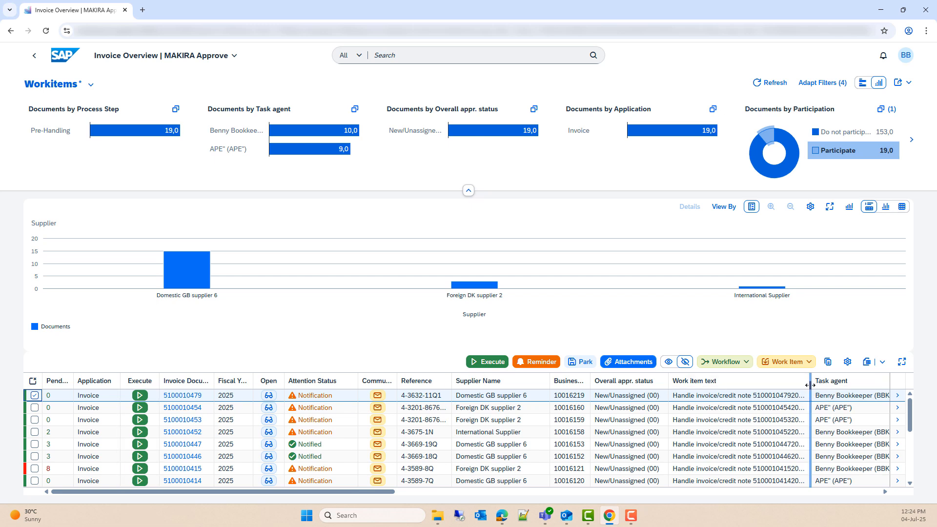
pyautogui.moveTo(811, 385); pyautogui.dragTo(787, 385)
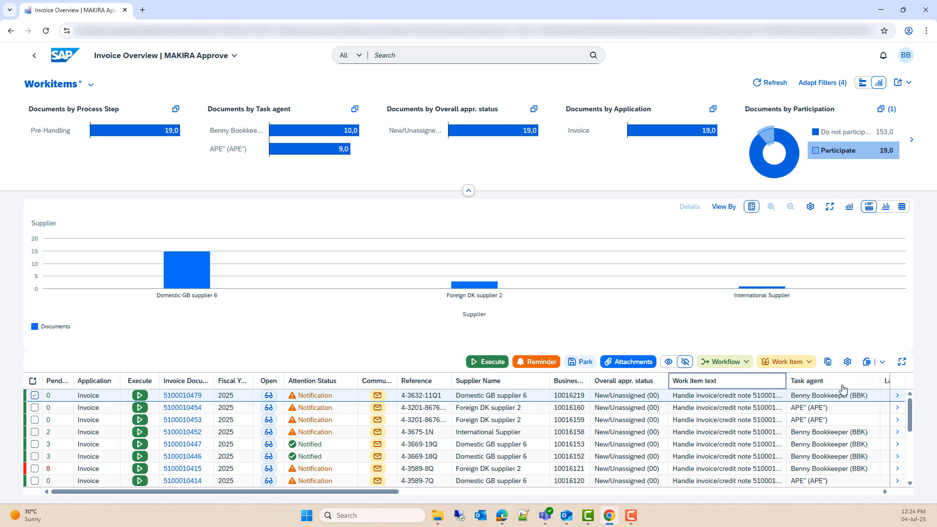
pyautogui.click(810, 362)
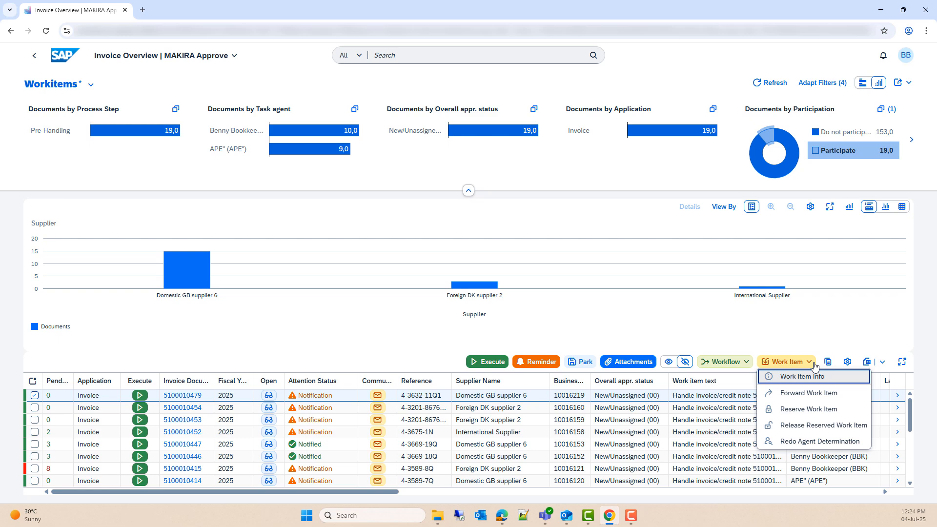
pyautogui.click(812, 426)
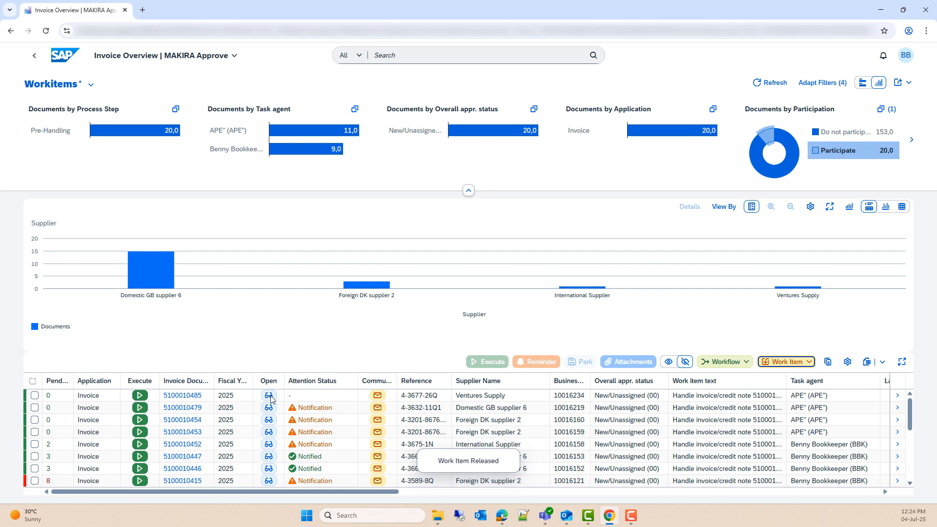
pyautogui.click(35, 396)
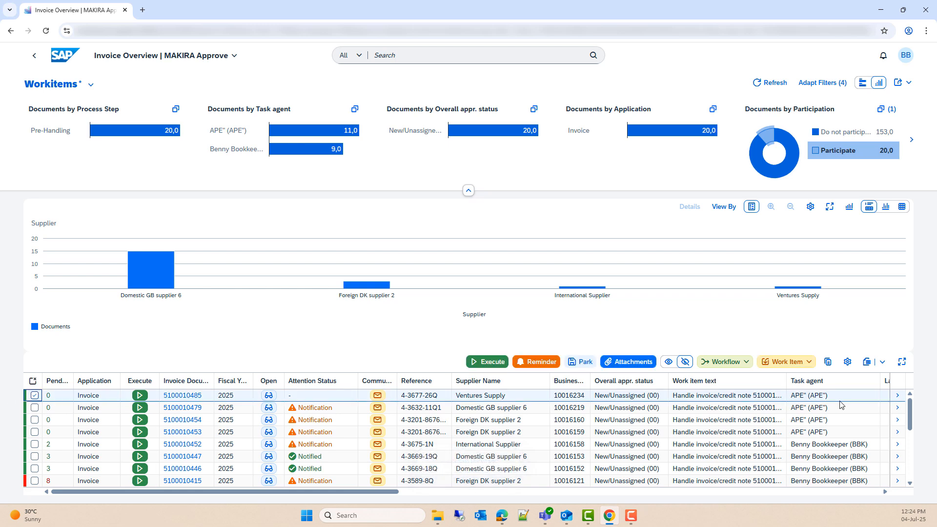
pyautogui.click(34, 396)
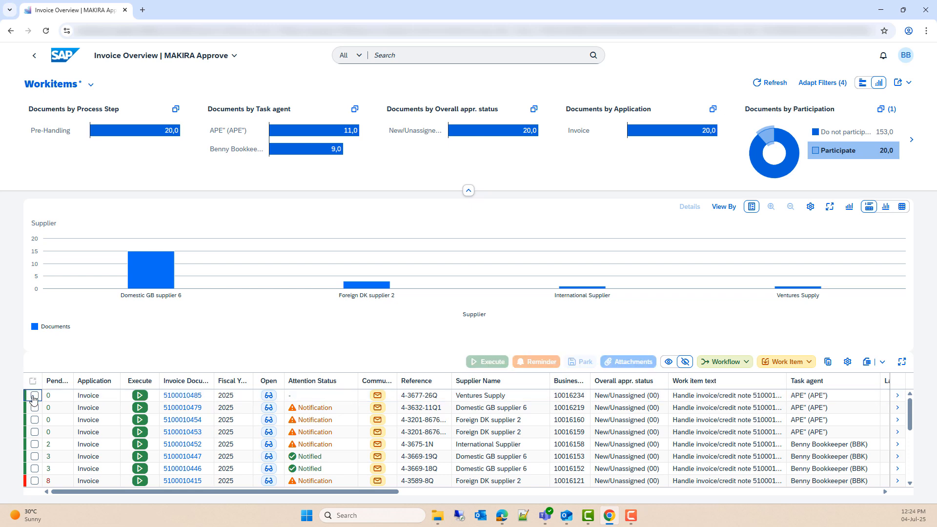
pyautogui.click(35, 444)
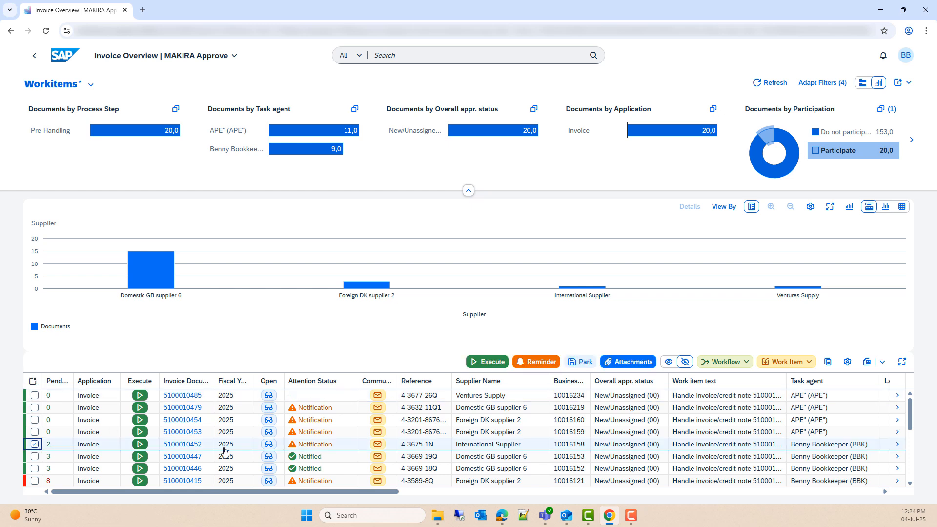
pyautogui.click(786, 362)
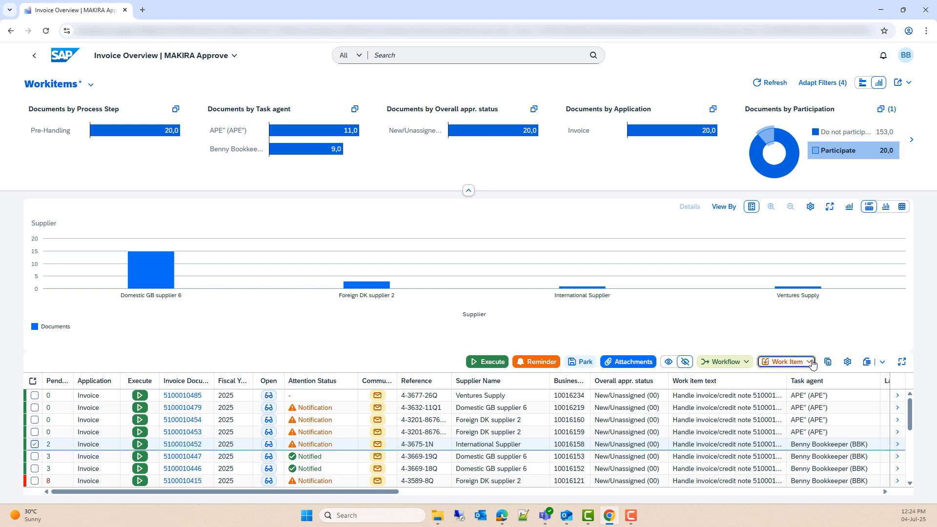
pyautogui.click(792, 442)
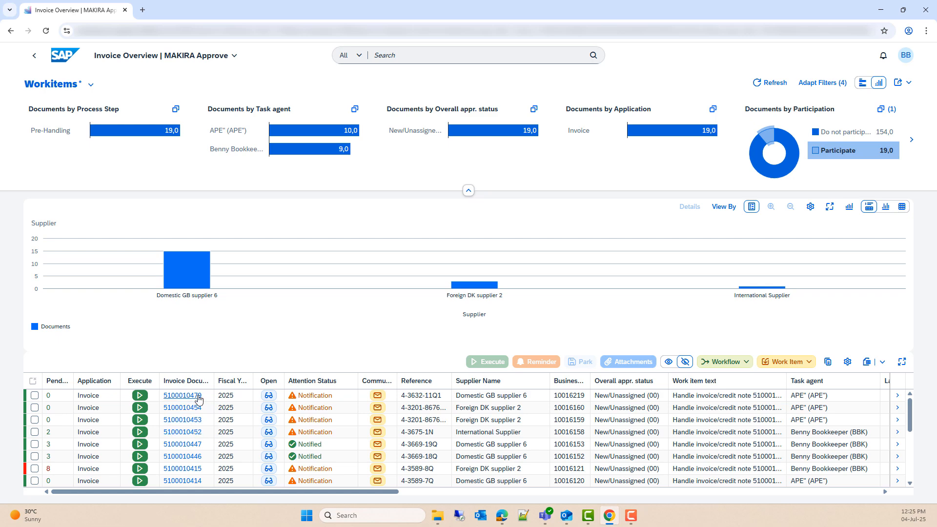
pyautogui.click(146, 397)
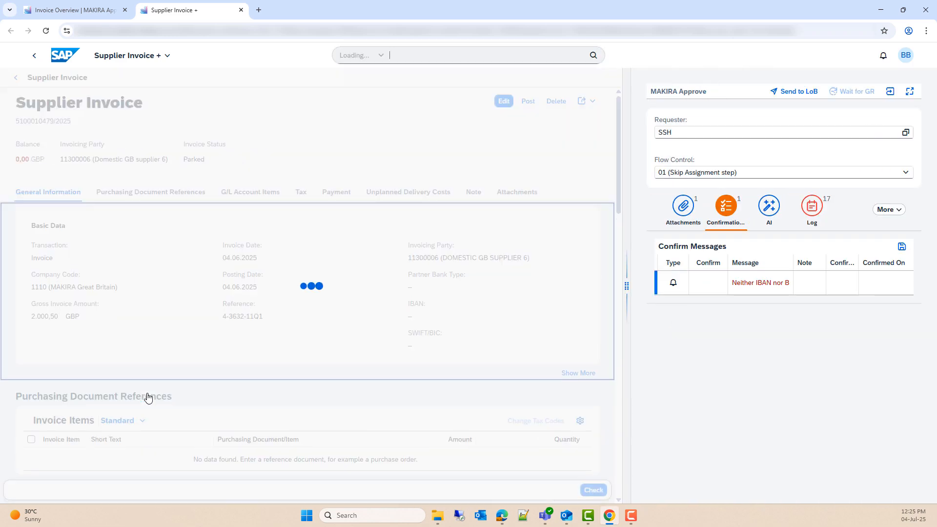
pyautogui.click(241, 11)
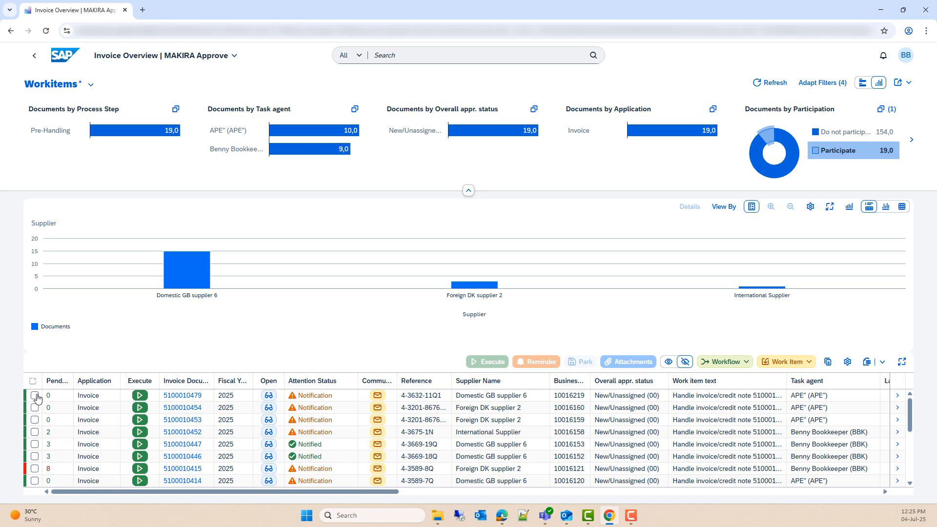
pyautogui.click(35, 445)
pyautogui.click(34, 456)
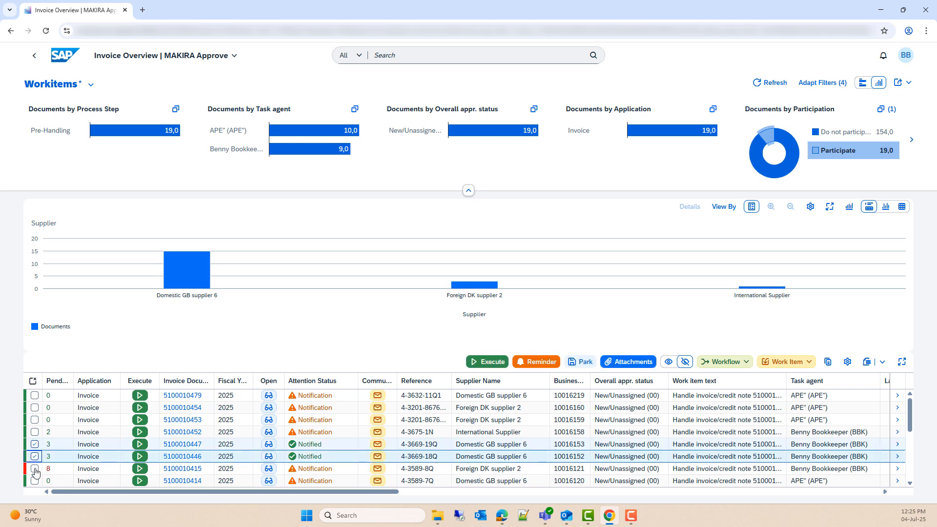
pyautogui.click(35, 469)
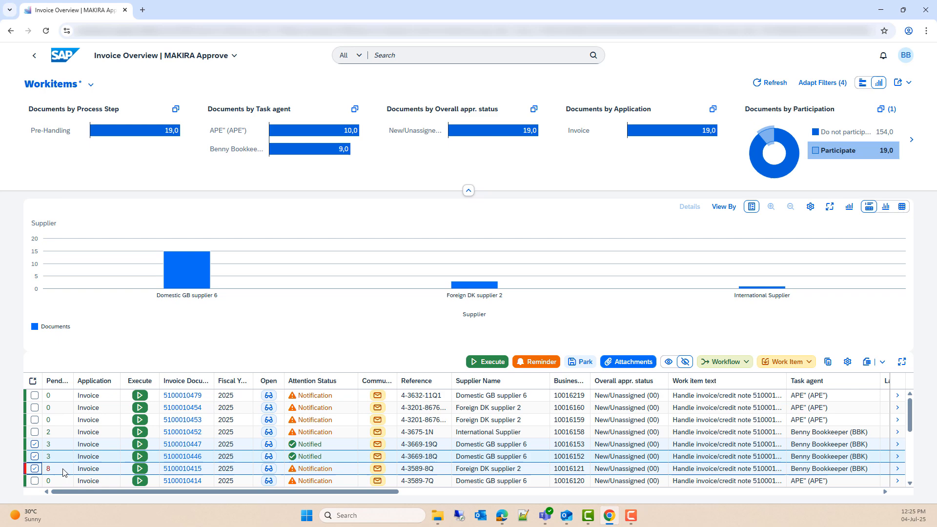
pyautogui.click(490, 367)
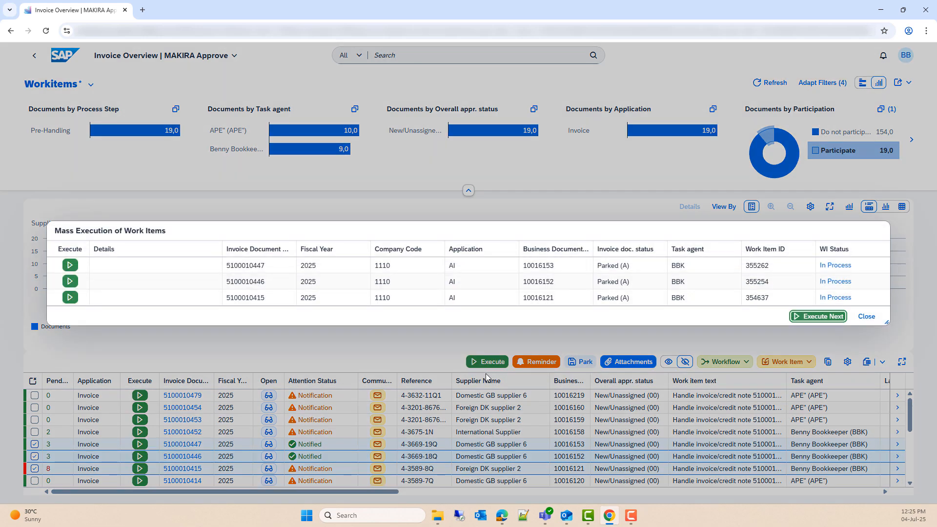
# Step: Execute each of the three invoices in turn, closing each invoice tab, then finish the batch
pyautogui.click(813, 318)
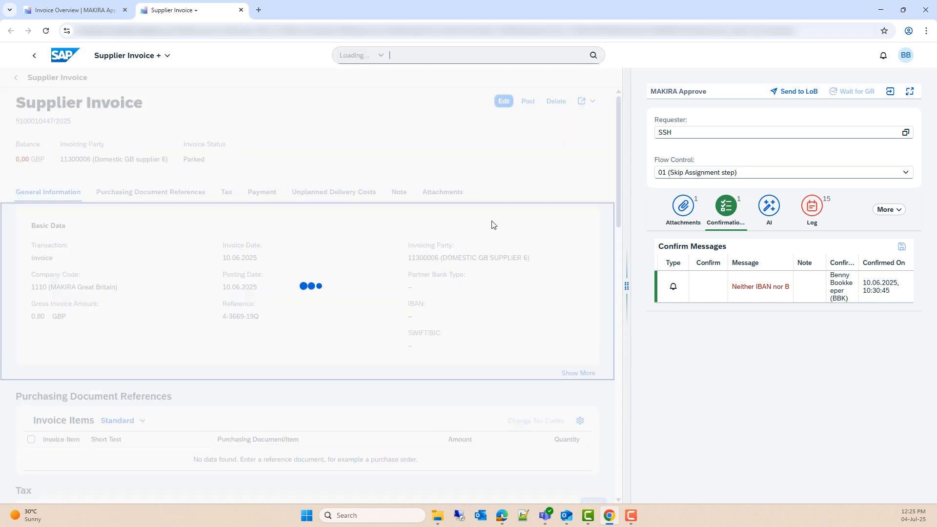
pyautogui.click(239, 10)
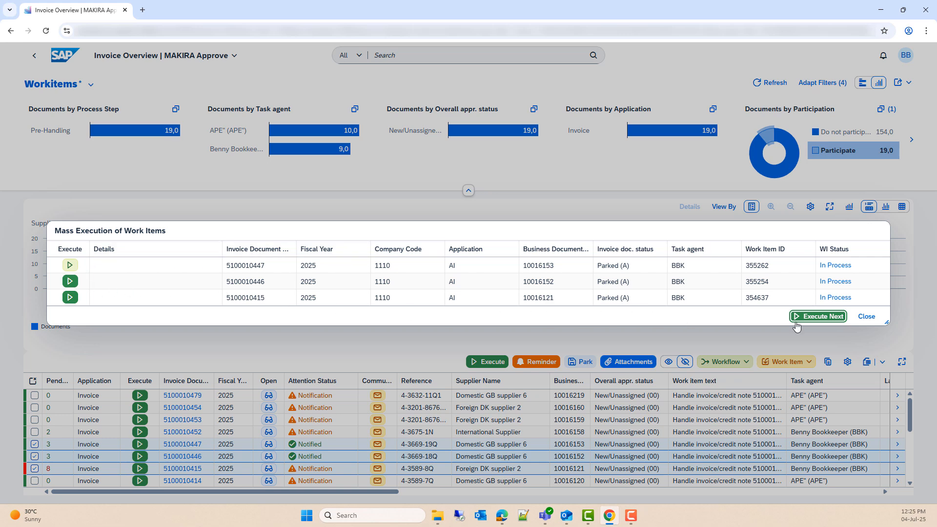
pyautogui.click(814, 318)
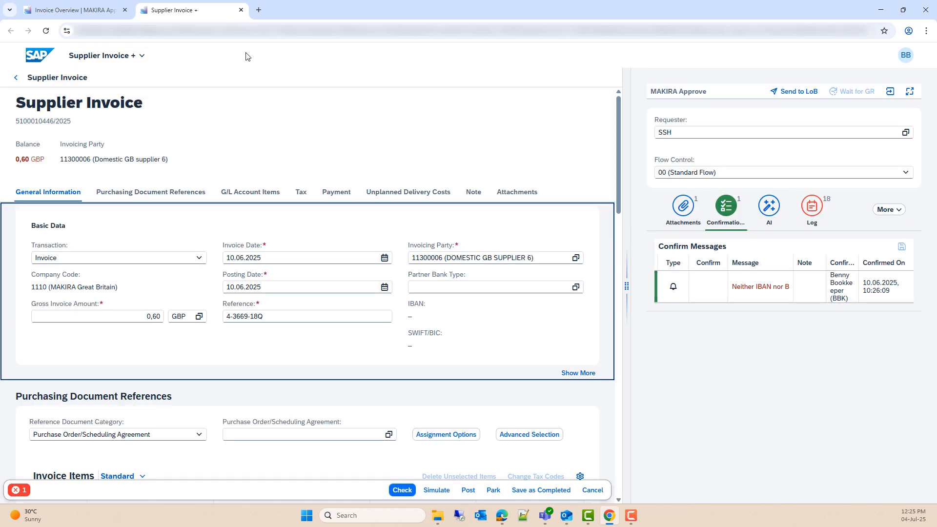
pyautogui.click(241, 10)
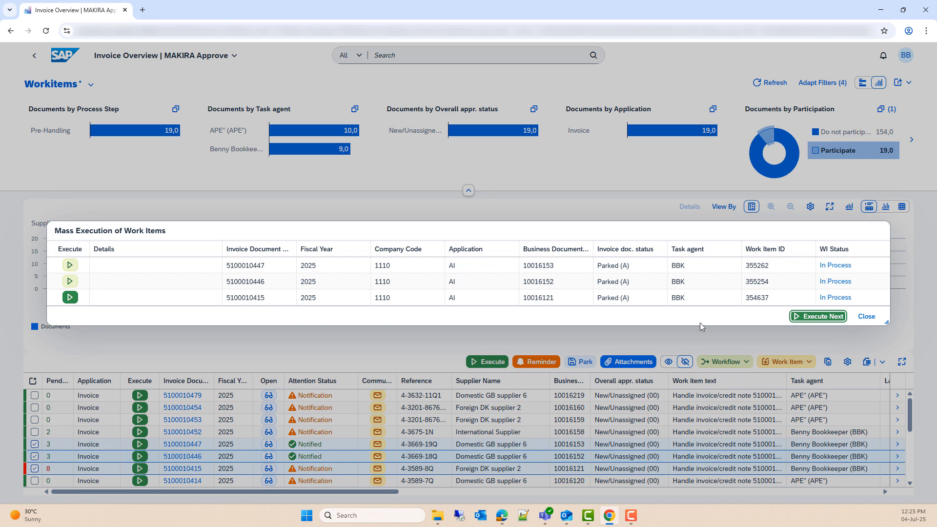
pyautogui.click(800, 319)
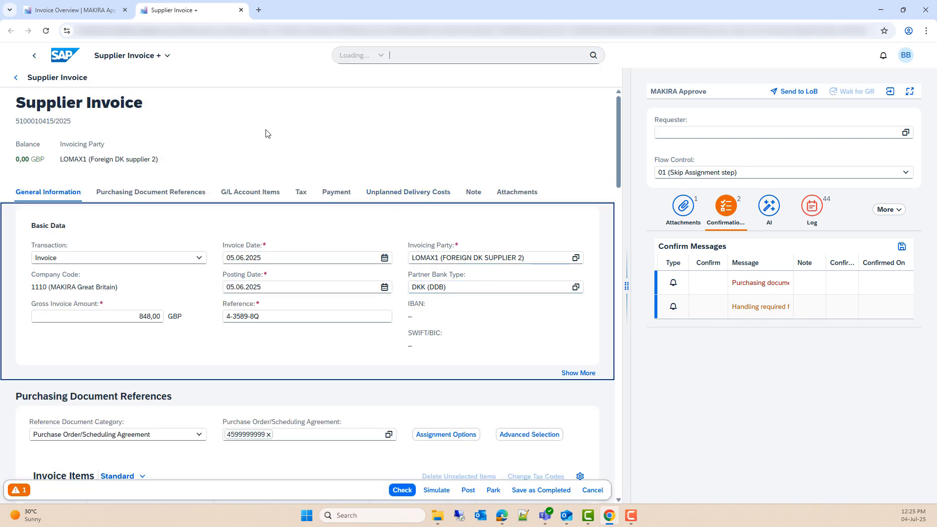
pyautogui.click(240, 11)
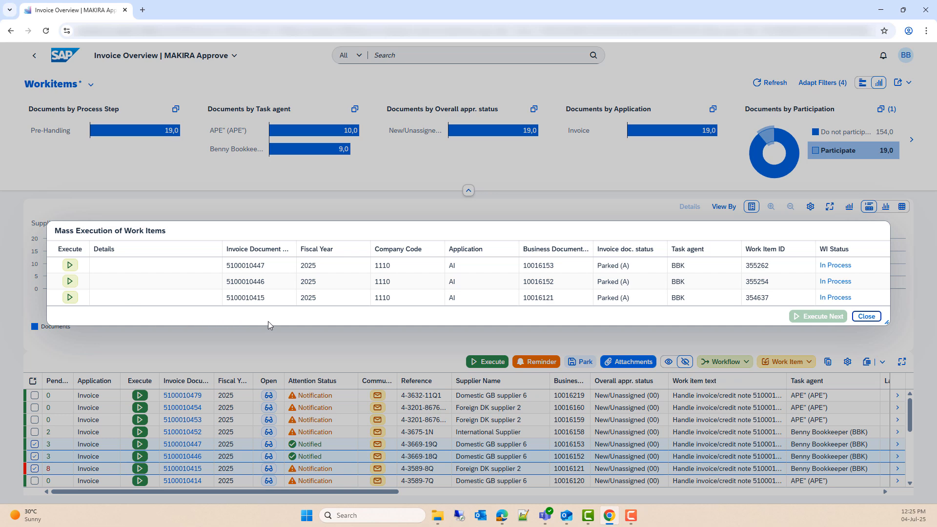
pyautogui.click(867, 318)
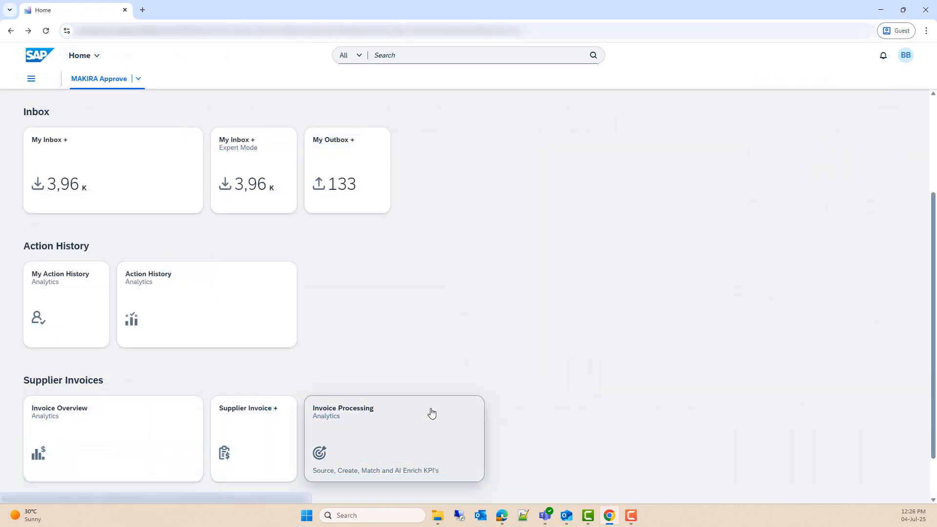
pyautogui.click(431, 414)
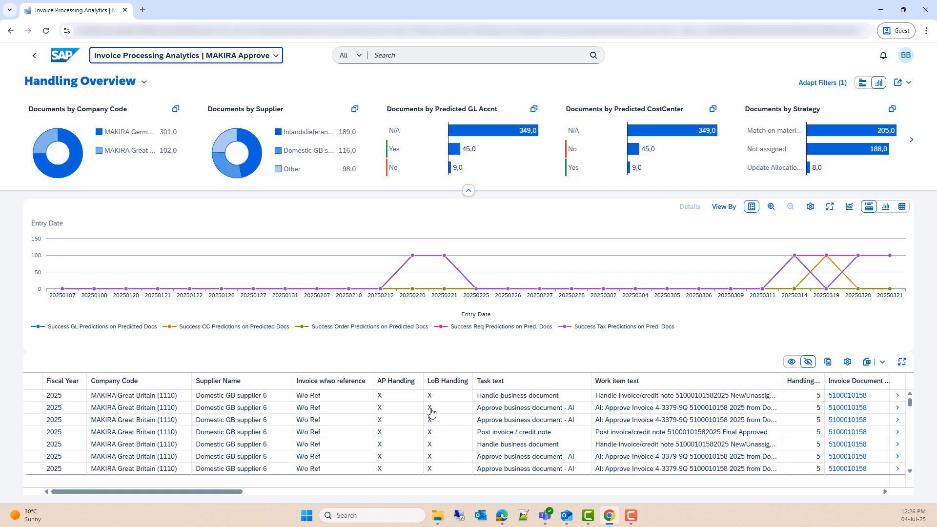
# Step: Scroll through the Handling Overview table in Invoice Processing Analytics
pyautogui.scroll(-5, 431, 413)
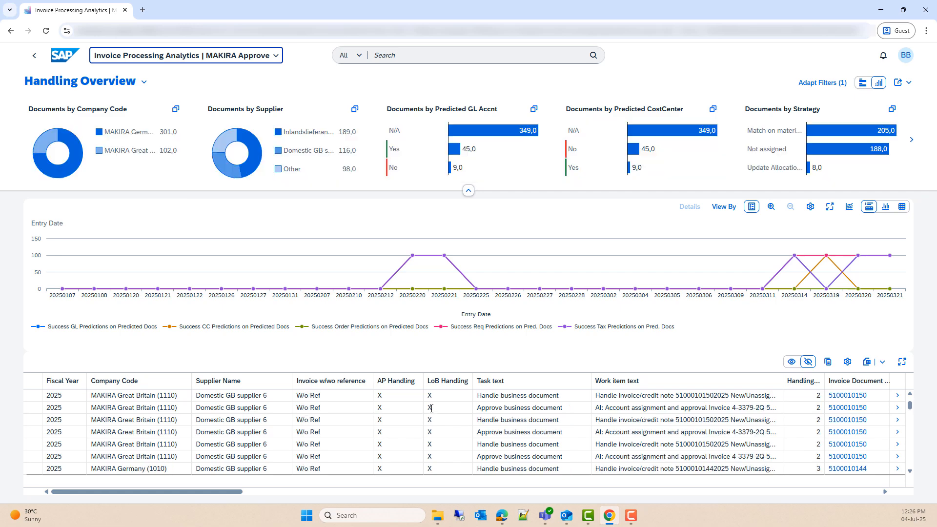
pyautogui.scroll(-5, 431, 408)
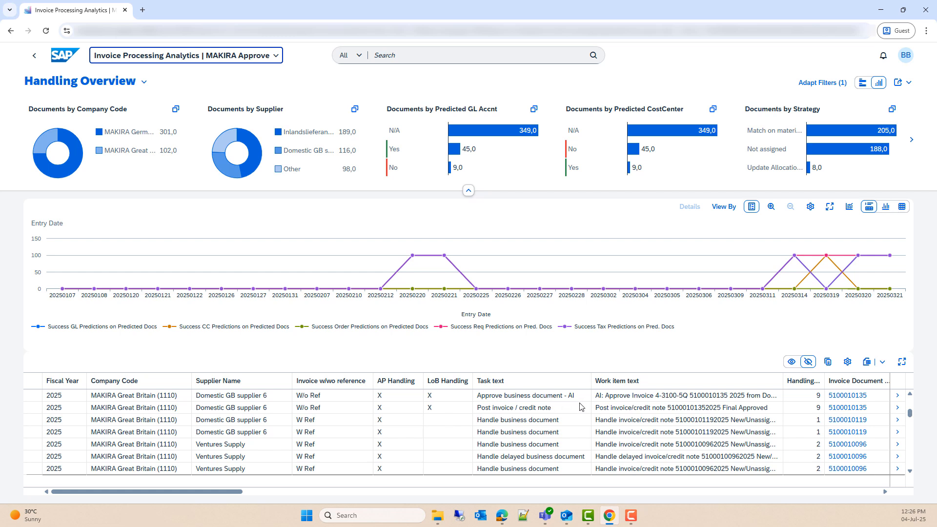
pyautogui.press('F10')
pyautogui.scroll(-2, 450, 414)
pyautogui.scroll(-2, 450, 414)
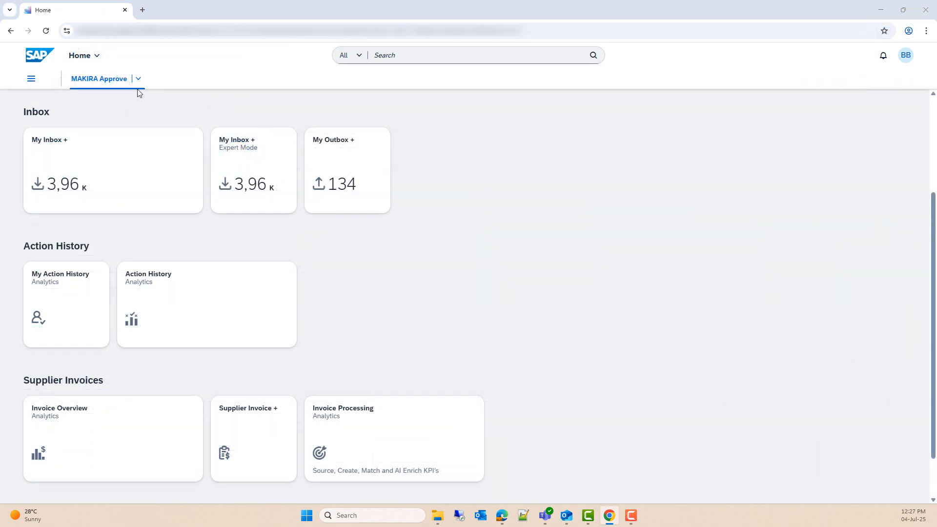
# Step: Switch the launchpad space from MAKIRA Approve to Administration
pyautogui.click(138, 81)
pyautogui.click(120, 116)
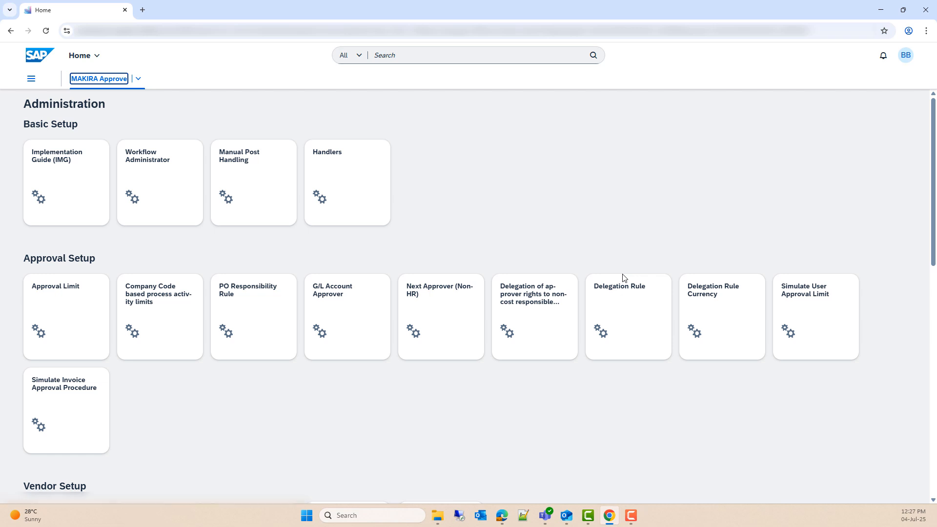
# Step: Create a Delegation Rule responsibility, keeping its default name and 13.06.2025–31.12.9999 validity
pyautogui.click(629, 304)
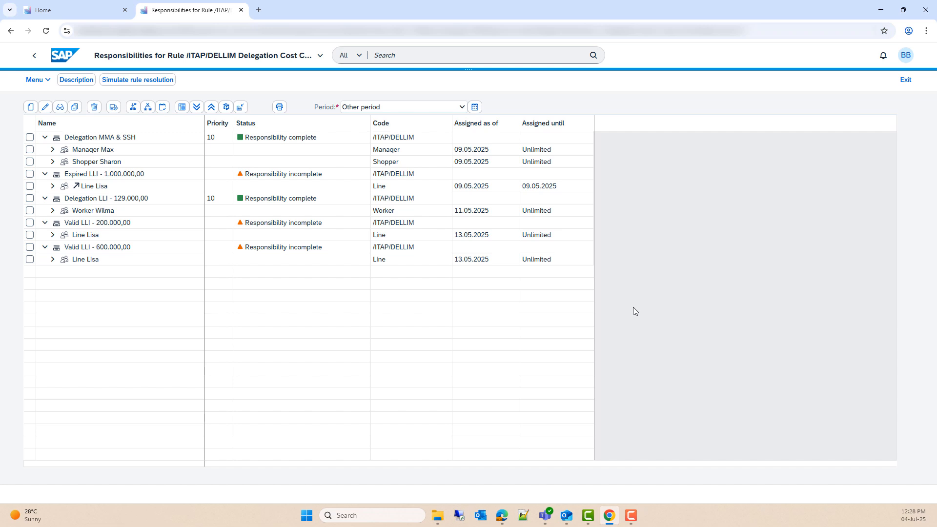
pyautogui.click(28, 112)
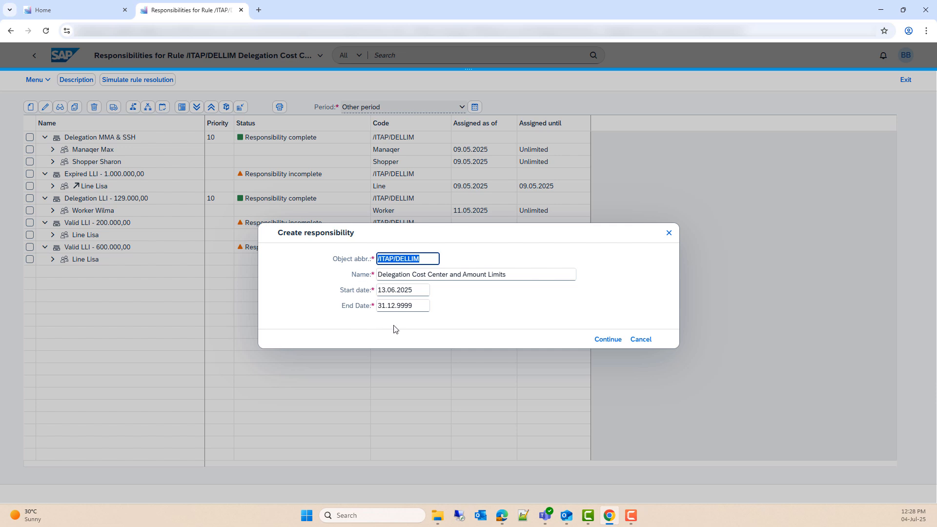
pyautogui.click(605, 342)
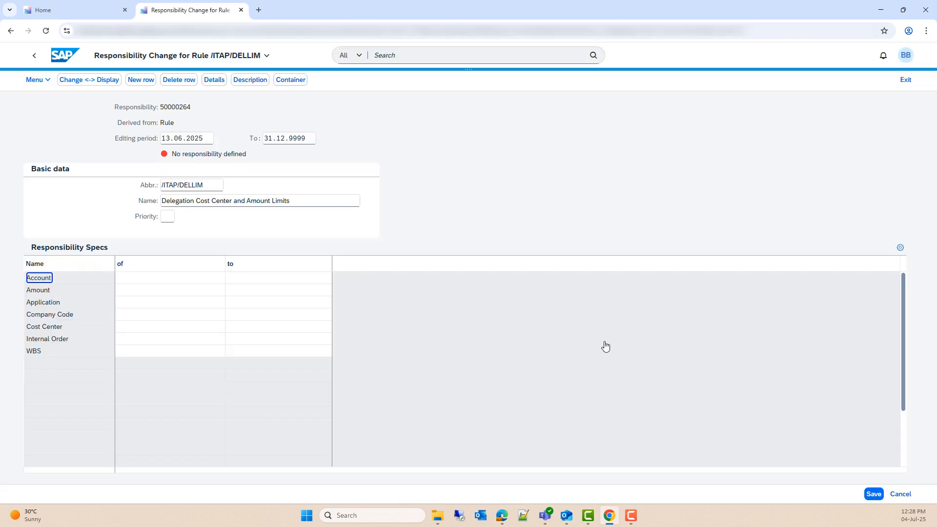
# Step: Set the Amount limits to 10000–10000 and the Application to AI Approval - Invoice
pyautogui.click(146, 293)
pyautogui.write('10000')
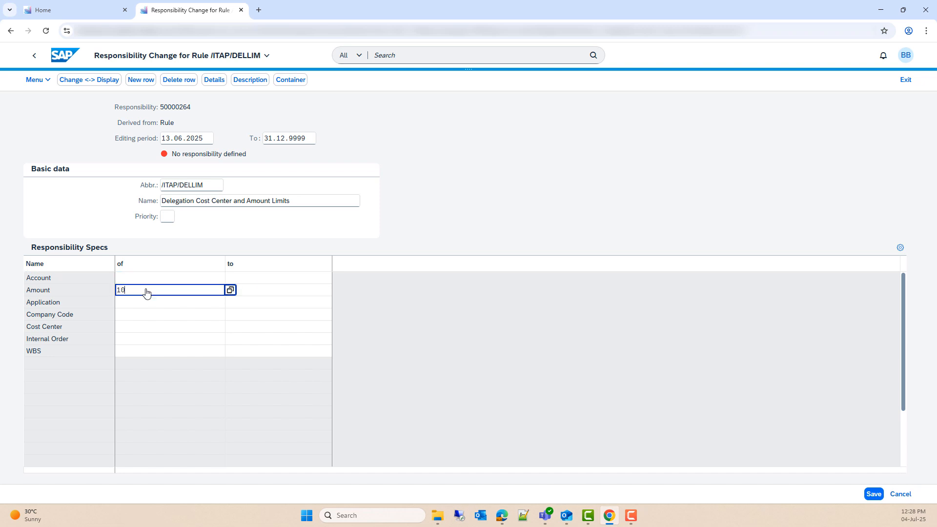
pyautogui.click(259, 293)
pyautogui.write('100000')
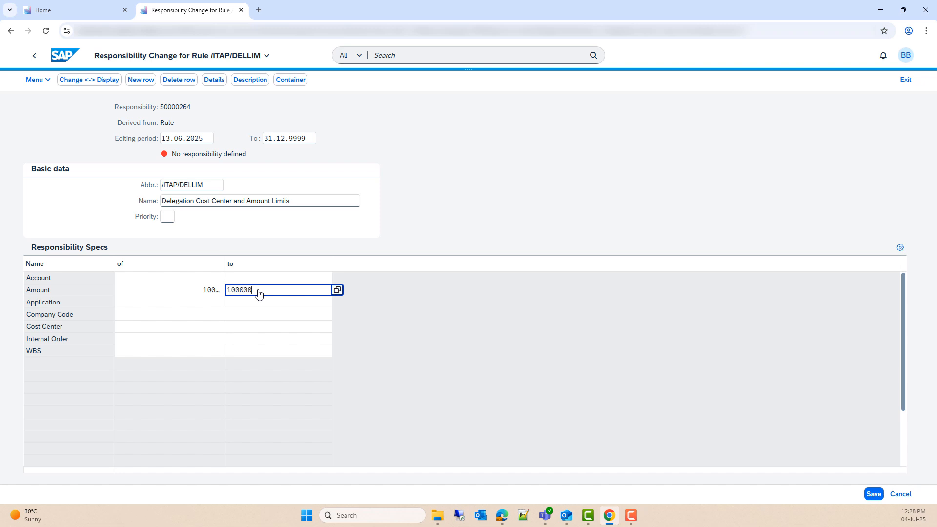
pyautogui.press('Return')
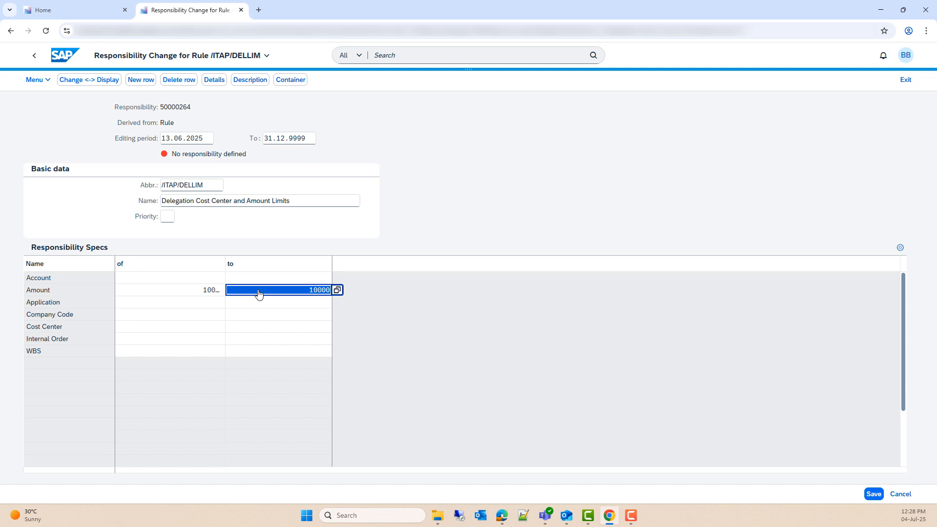
pyautogui.click(204, 303)
pyautogui.click(231, 303)
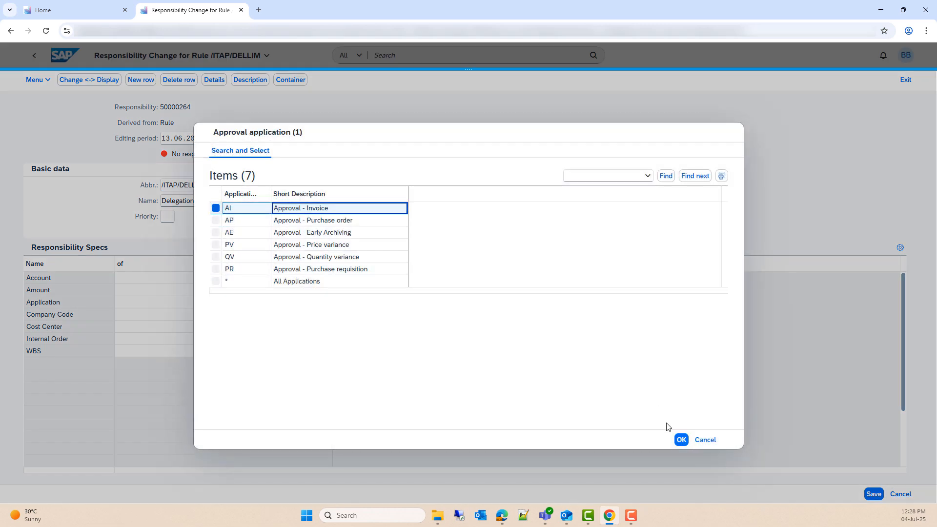
pyautogui.click(682, 440)
pyautogui.click(176, 316)
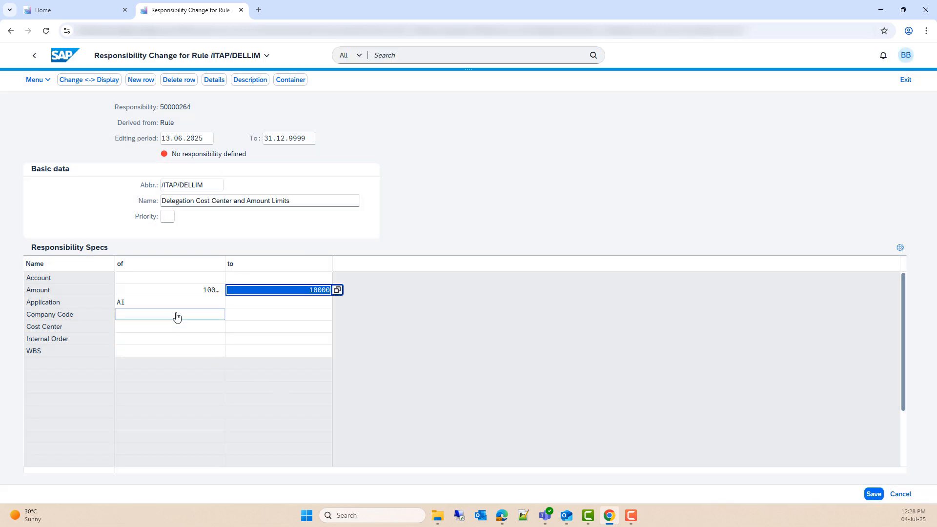
pyautogui.write('1110')
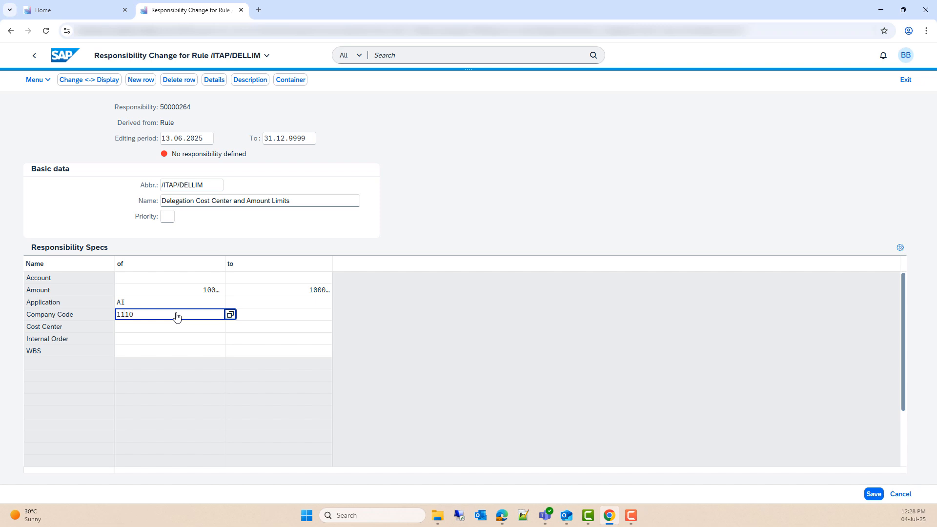
pyautogui.press('Return')
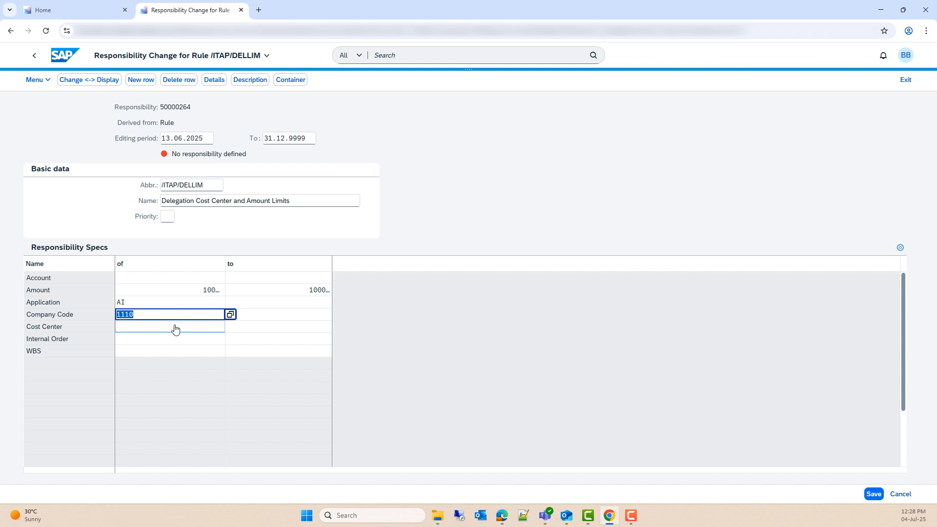
pyautogui.click(174, 327)
pyautogui.click(229, 328)
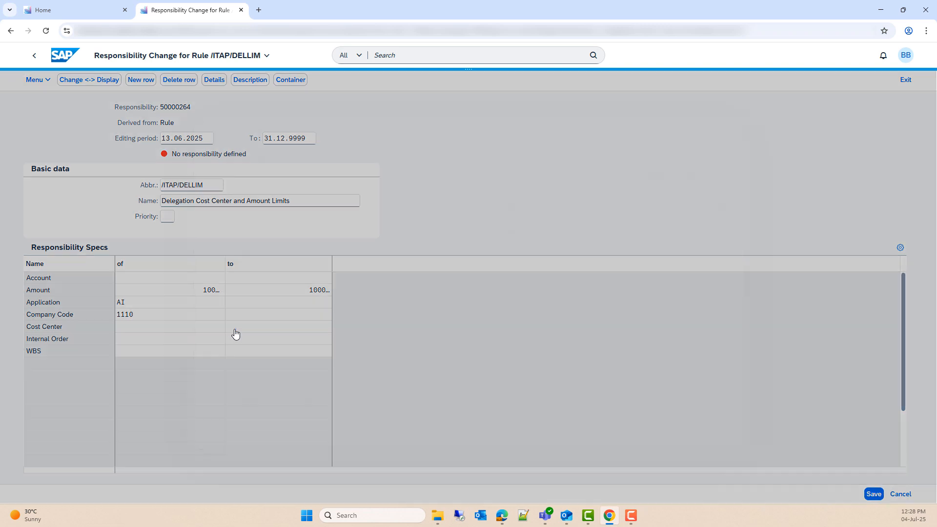
pyautogui.doubleClick(277, 233)
pyautogui.press('BackSpace')
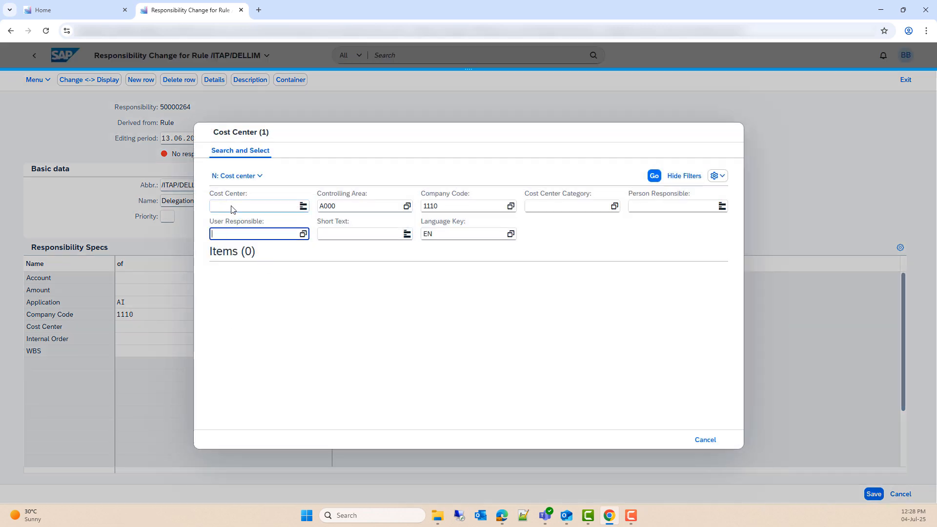
pyautogui.click(231, 209)
pyautogui.press('Return')
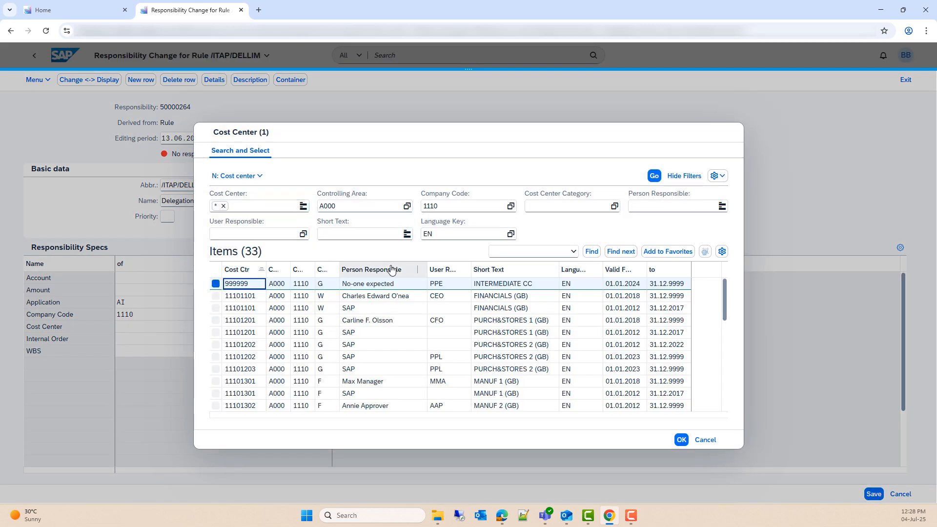
pyautogui.click(397, 296)
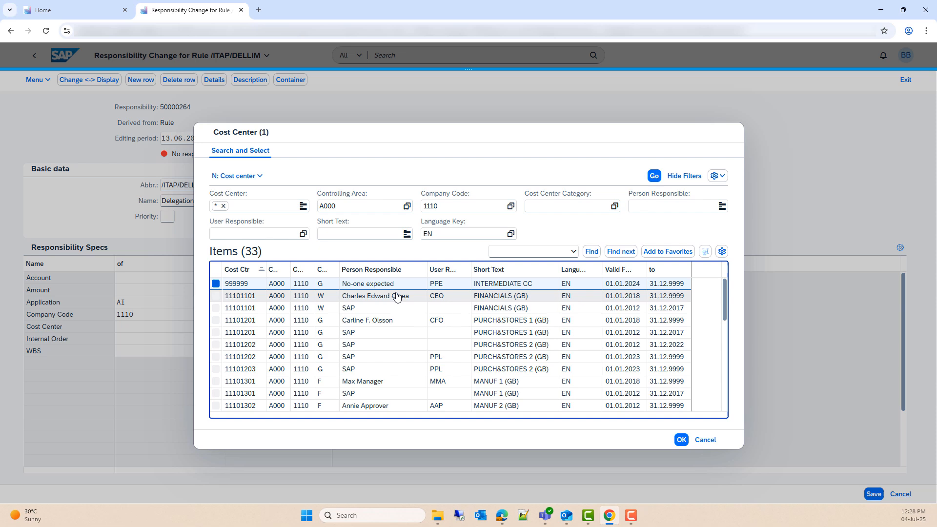
pyautogui.click(682, 439)
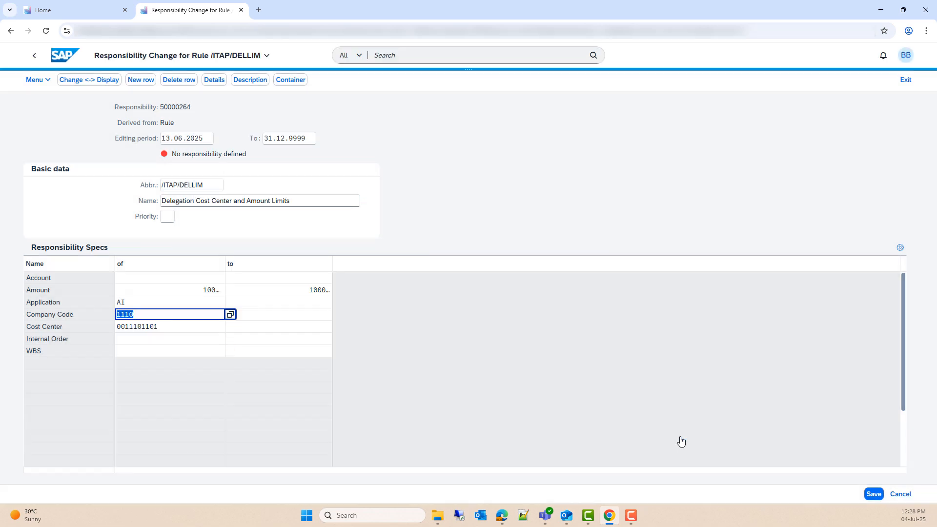
pyautogui.click(253, 327)
pyautogui.click(337, 327)
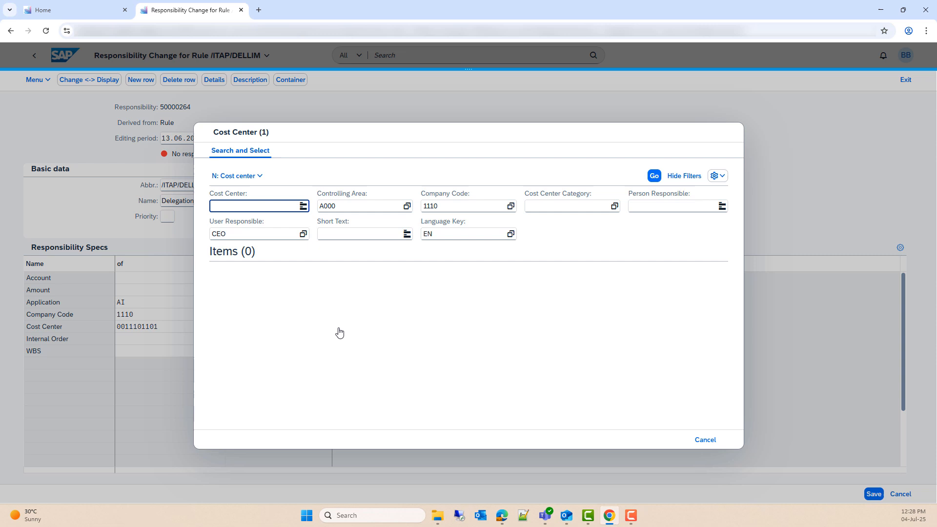
pyautogui.click(272, 235)
pyautogui.click(241, 210)
pyautogui.write('*')
pyautogui.press('Return')
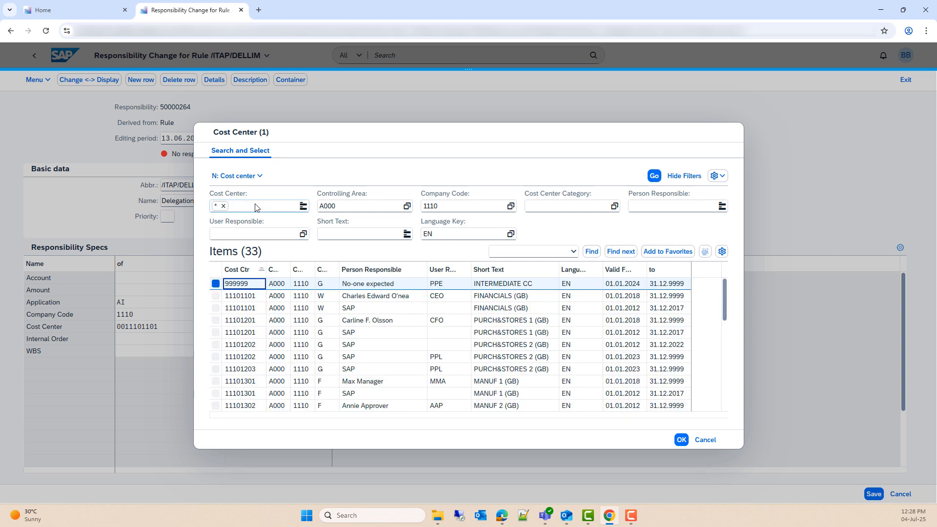
pyautogui.click(363, 409)
pyautogui.click(682, 441)
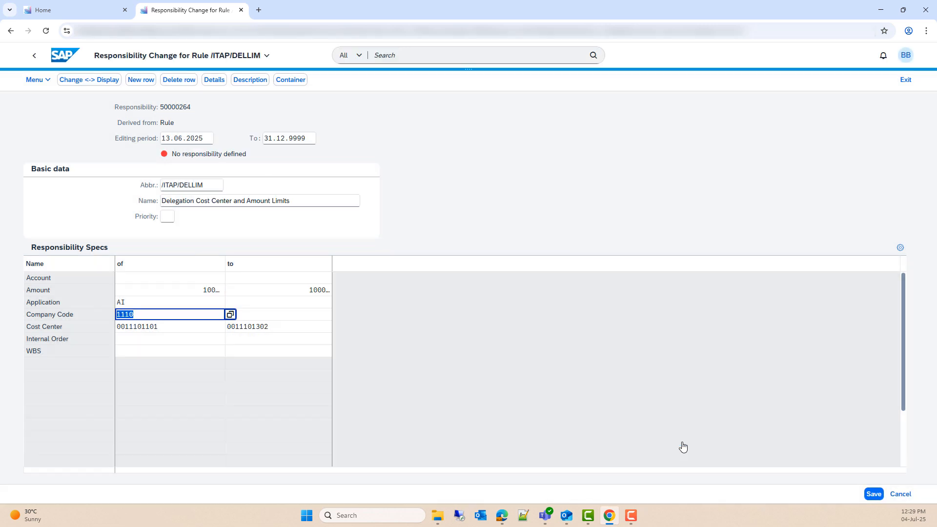
# Step: Enter Account *, Internal Order # and WBS #, then save the responsibility
pyautogui.click(163, 279)
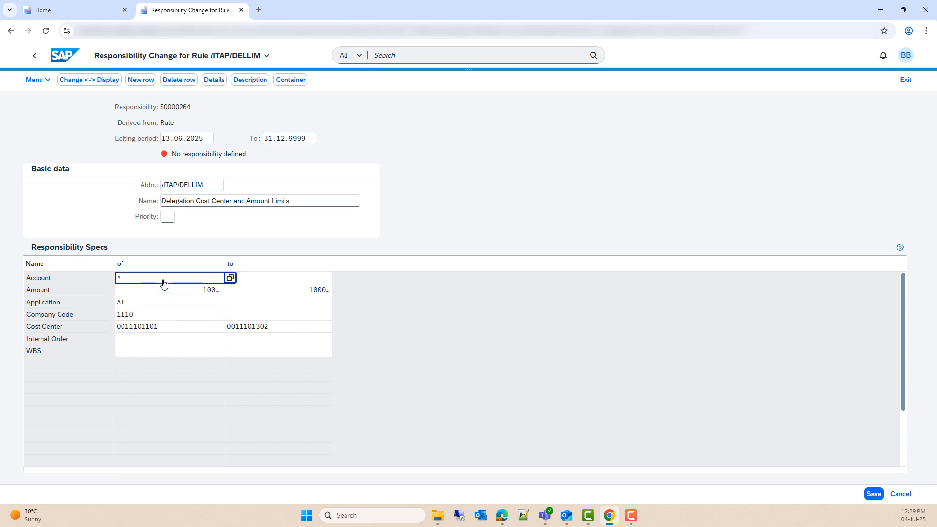
pyautogui.click(157, 340)
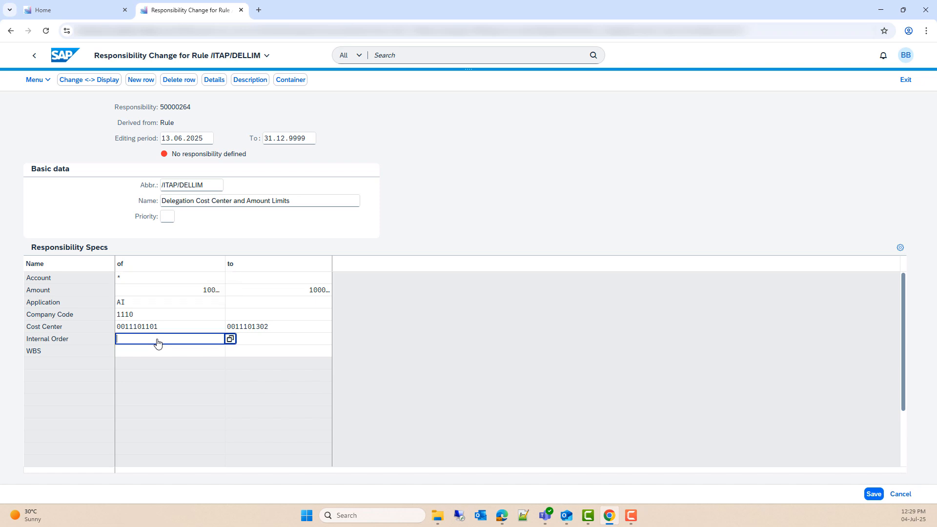
pyautogui.write('#')
pyautogui.click(157, 353)
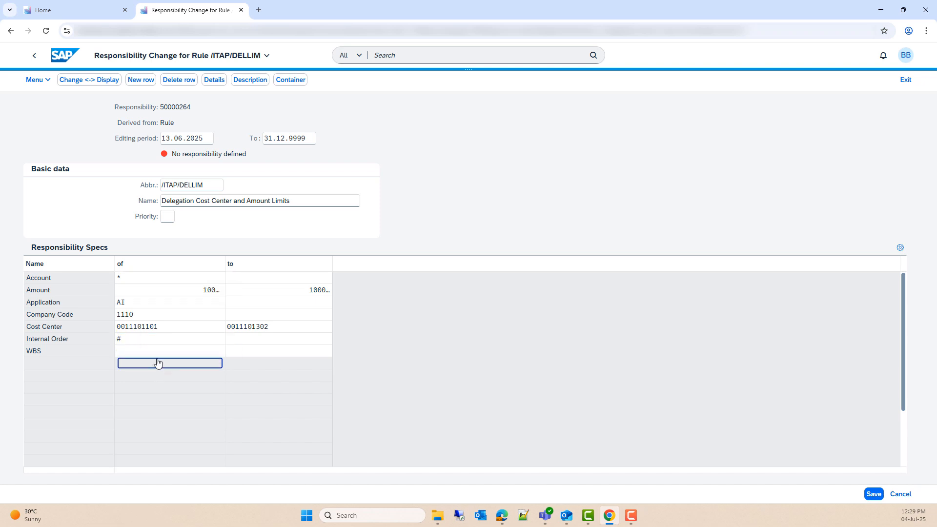
pyautogui.write('#')
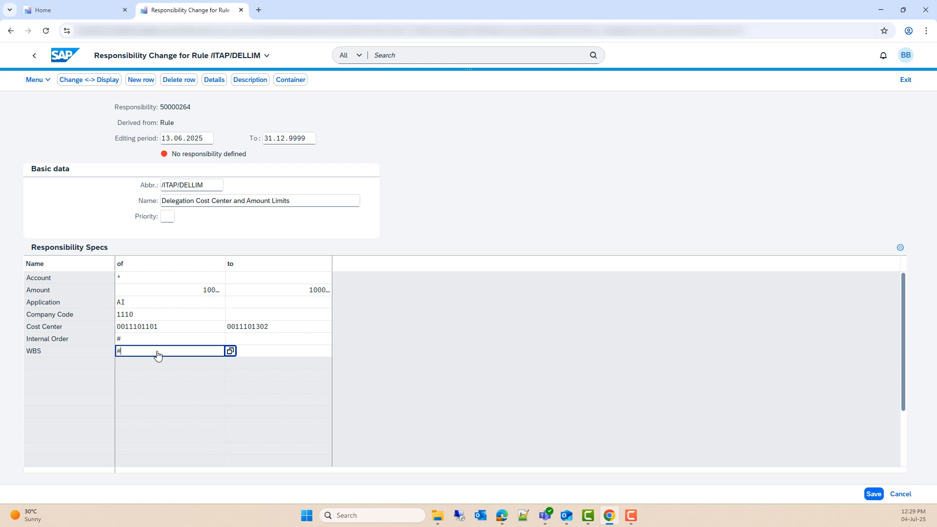
pyautogui.click(201, 363)
pyautogui.click(437, 371)
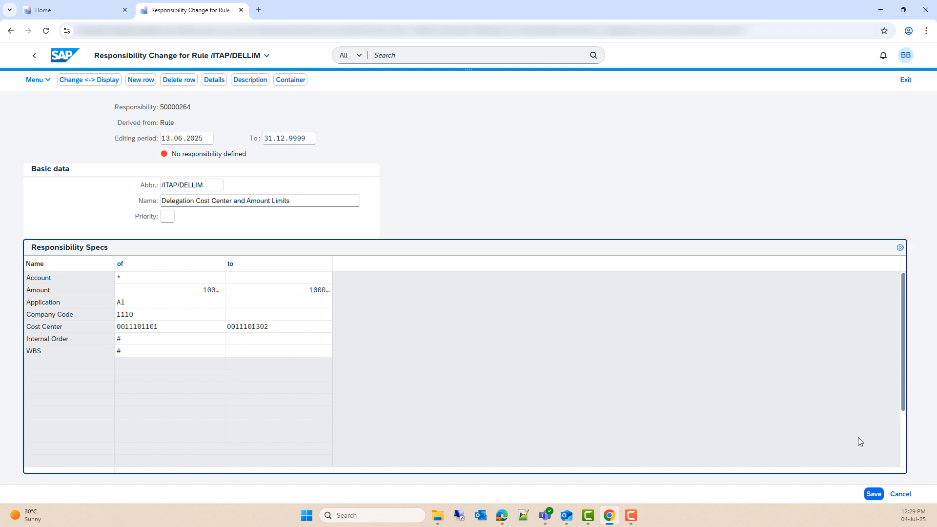
pyautogui.click(872, 494)
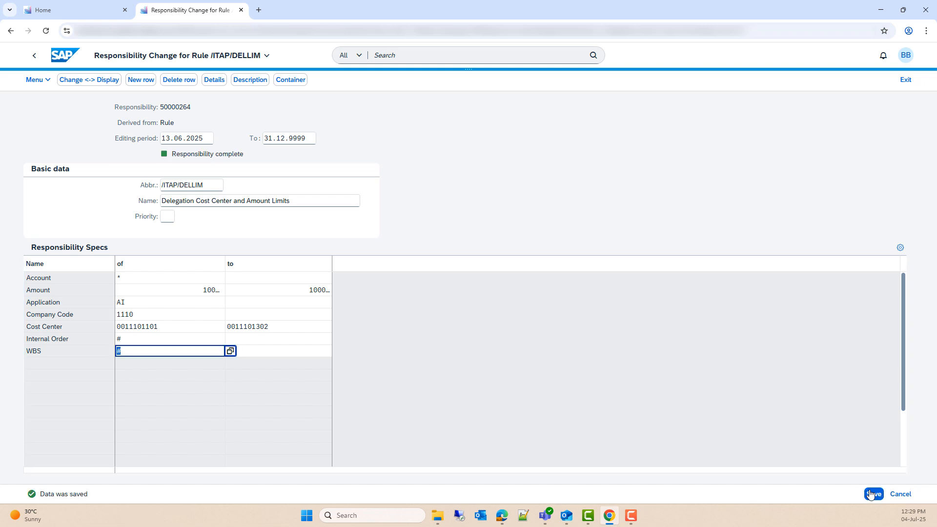
# Step: Select Delegation Cost Center and Amount Limits and begin a Person assignment
pyautogui.click(32, 58)
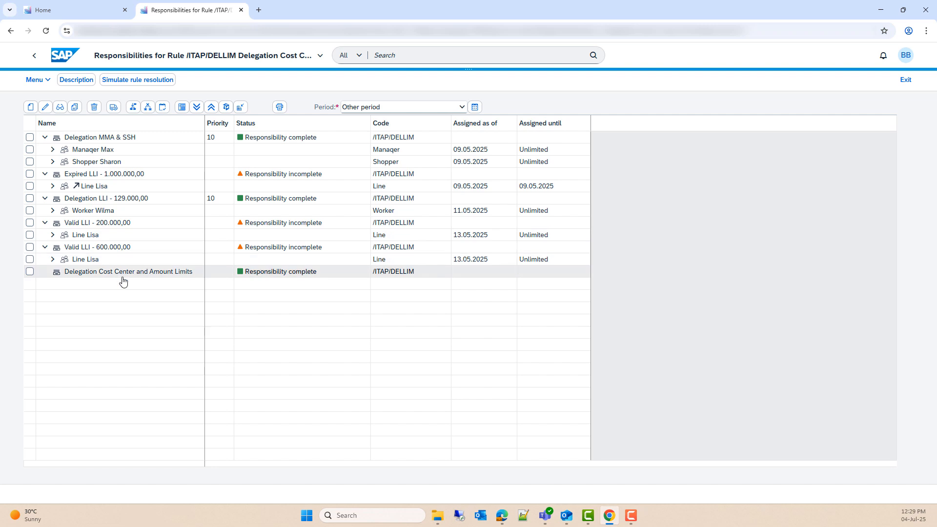
pyautogui.click(45, 274)
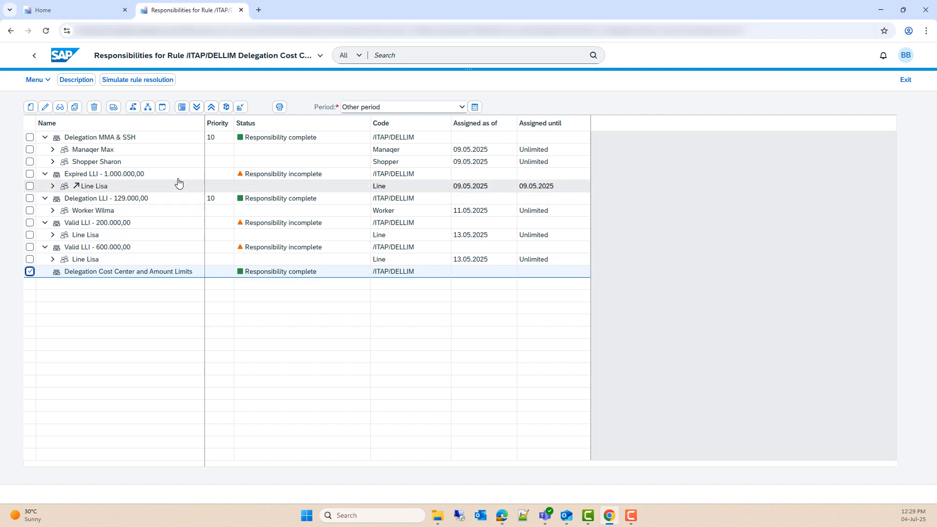
pyautogui.click(137, 110)
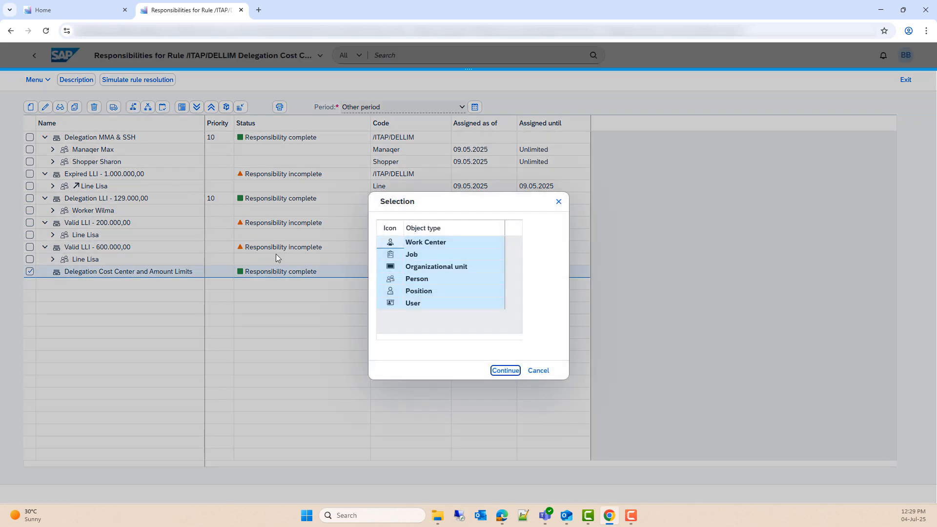
pyautogui.click(447, 278)
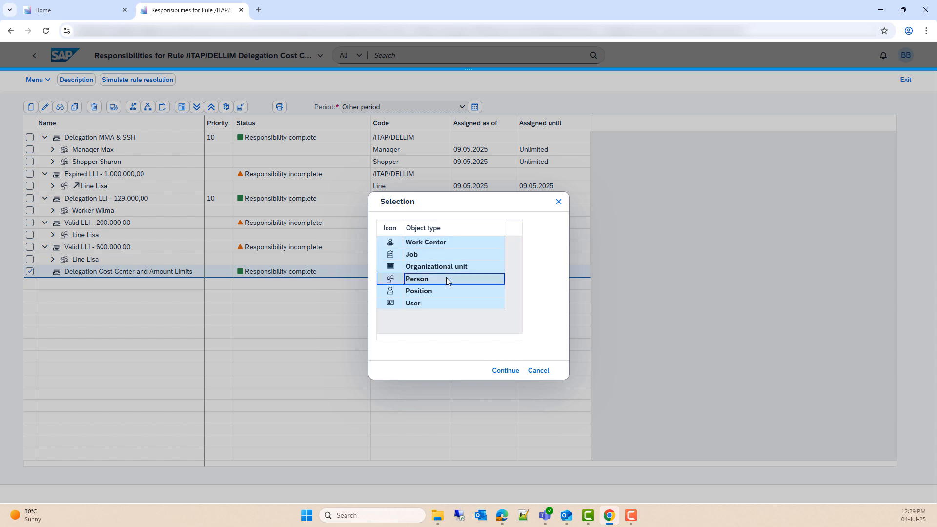
pyautogui.click(500, 371)
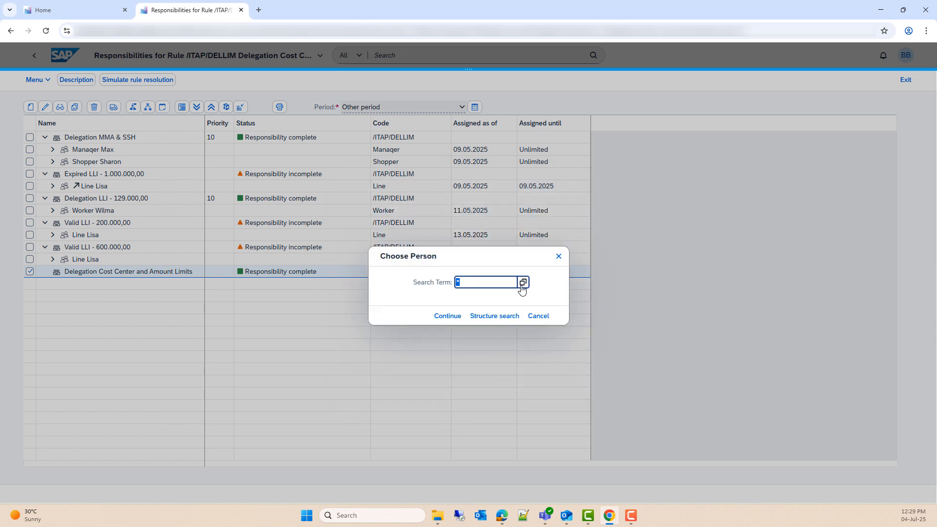
# Step: Search all persons, pick the line agent, create the assignment, and expand the row to show it
pyautogui.click(523, 283)
pyautogui.click(226, 209)
pyautogui.press('Return')
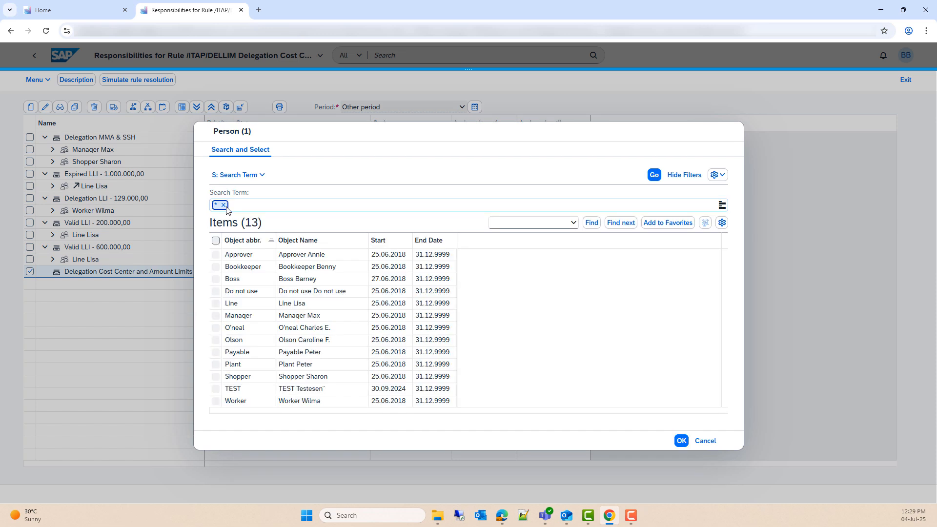
pyautogui.click(309, 305)
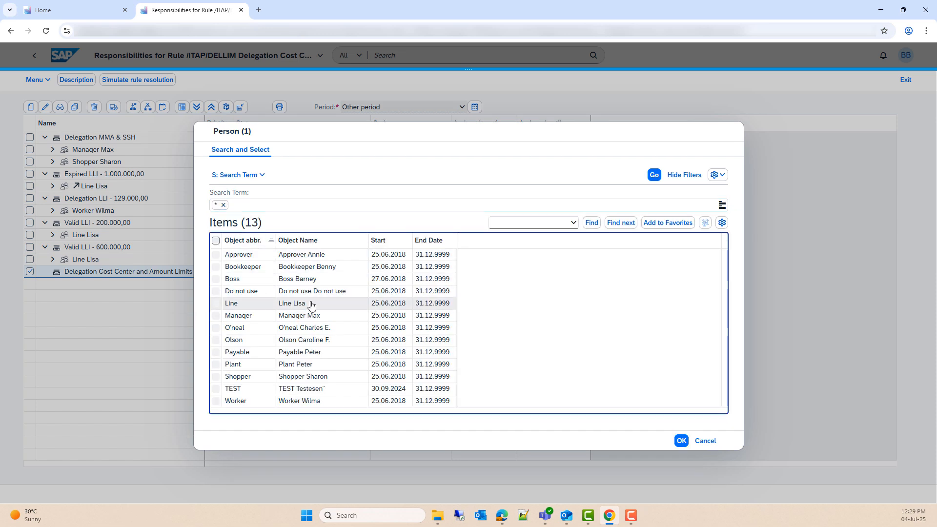
pyautogui.click(682, 440)
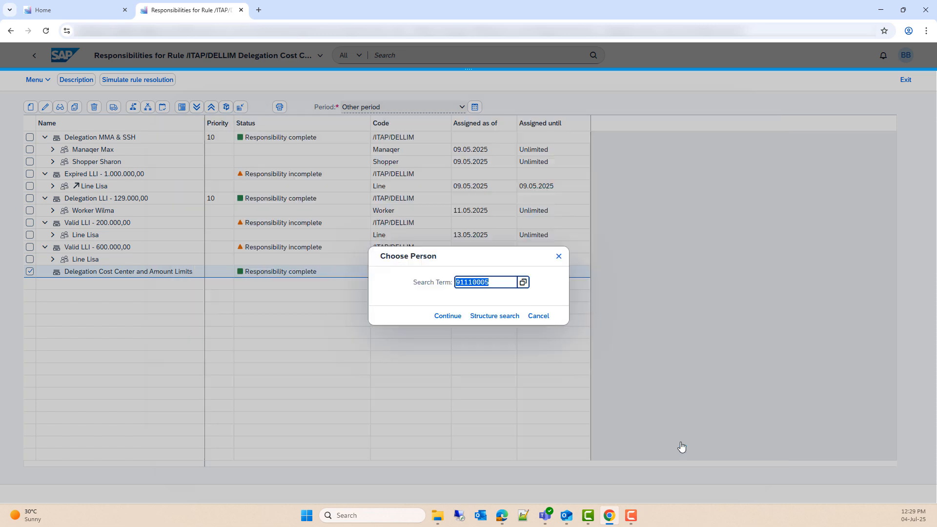
pyautogui.click(448, 317)
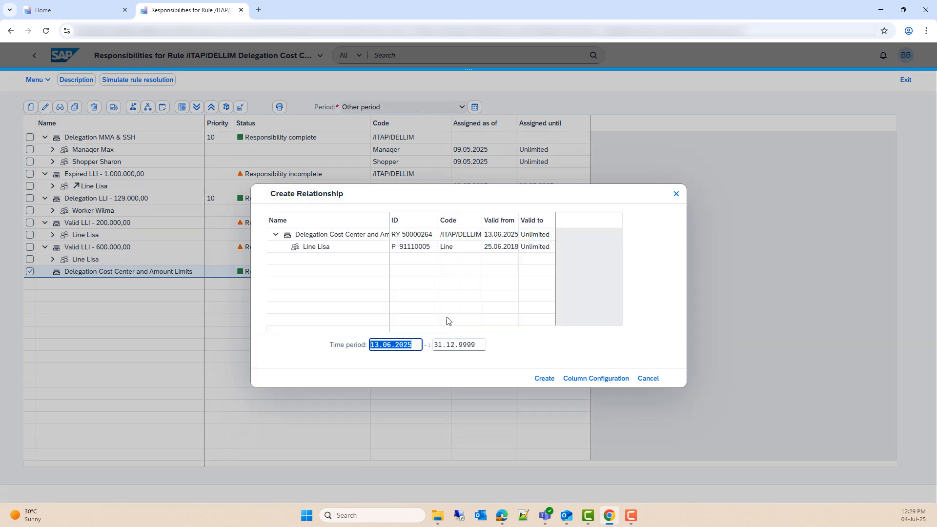
pyautogui.click(545, 379)
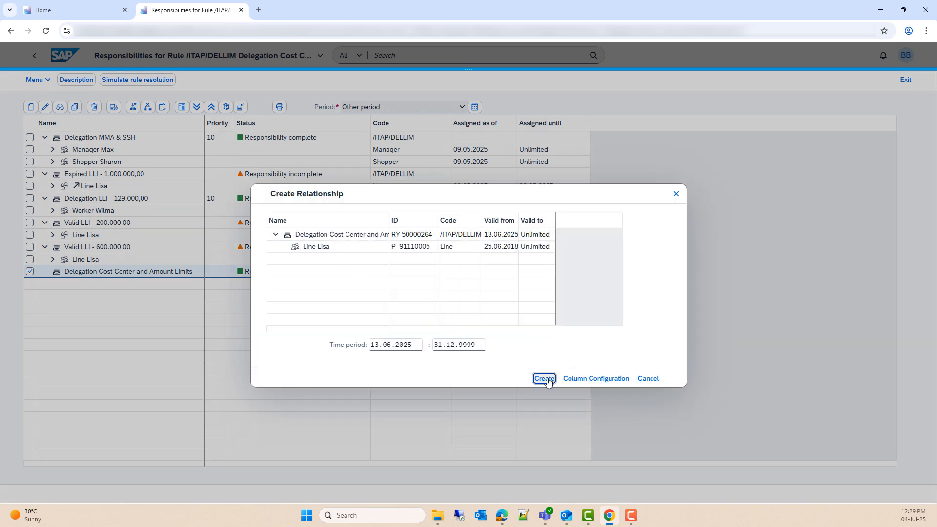
pyautogui.click(46, 272)
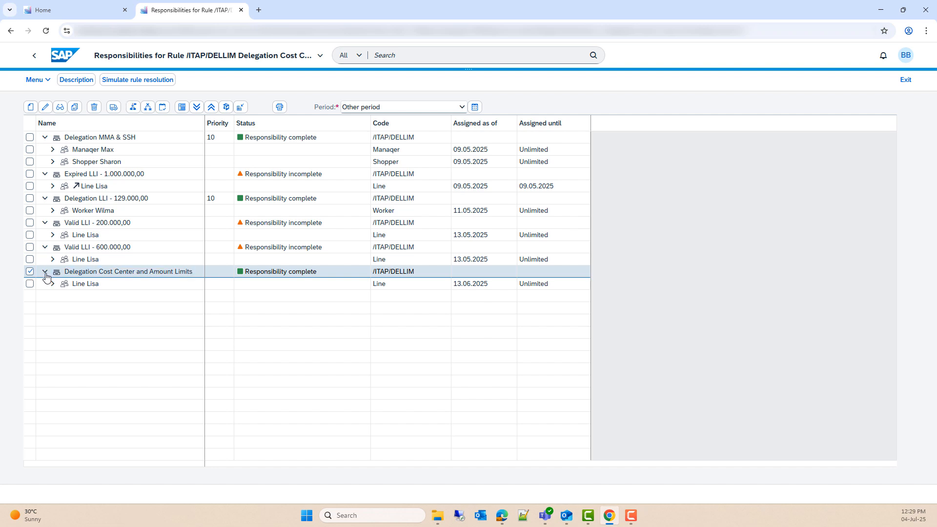
pyautogui.click(89, 288)
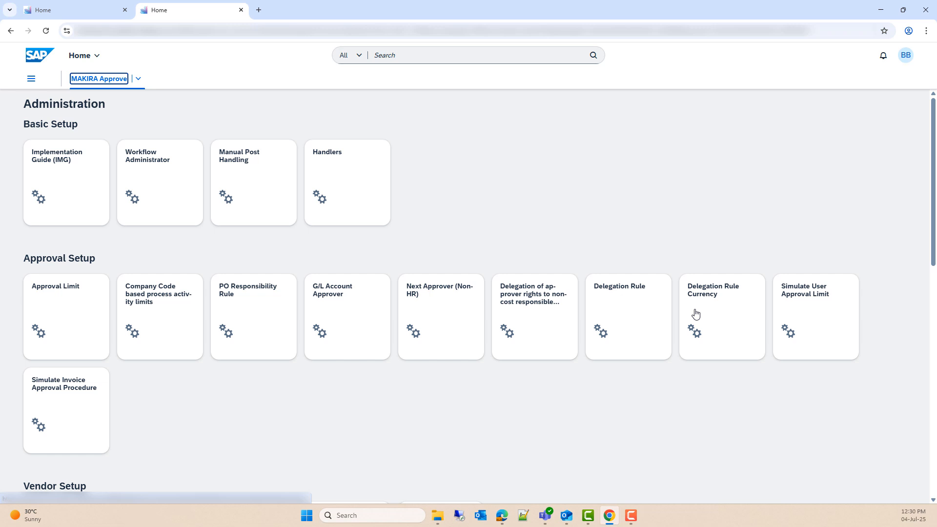
# Step: Open Delegation Rule Currency, then switch the guest window's space to Administration
pyautogui.click(739, 322)
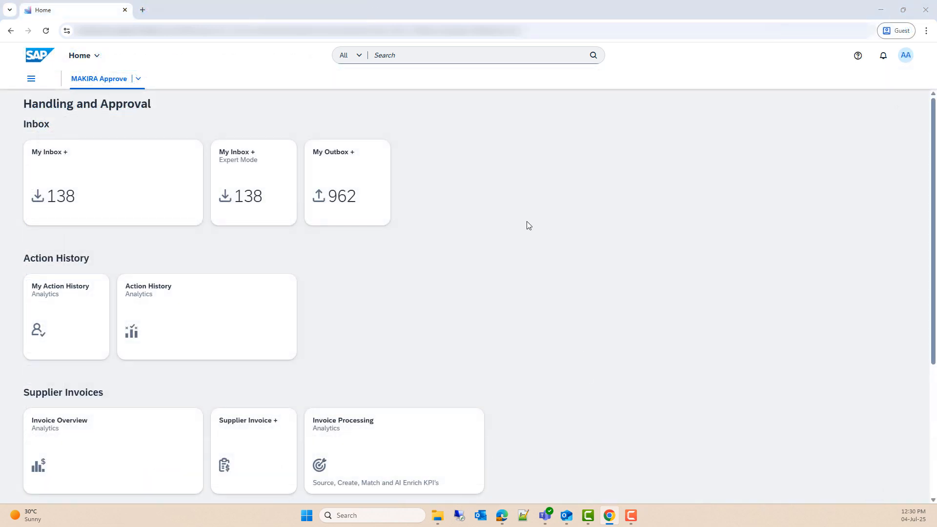
pyautogui.click(139, 79)
pyautogui.click(101, 112)
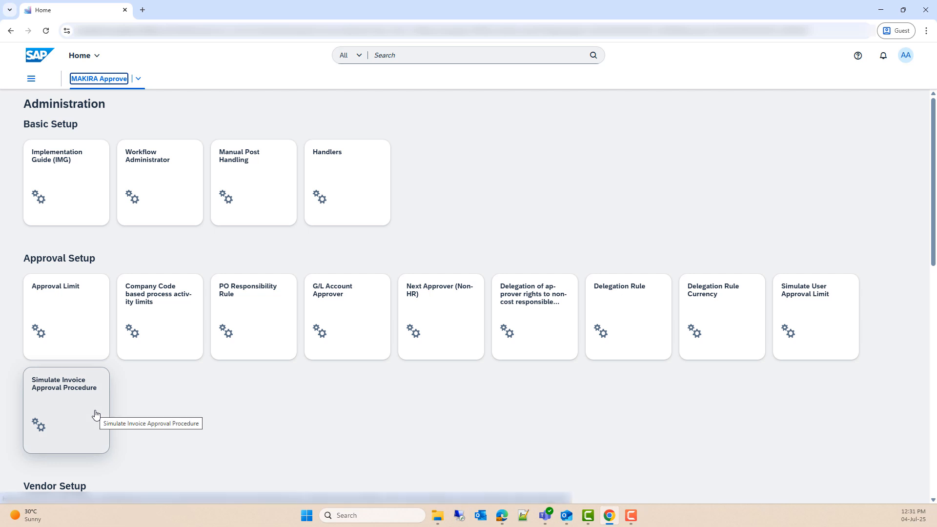
# Step: Open the user approval limit simulation and enter the user ID and company code 1110
pyautogui.click(829, 336)
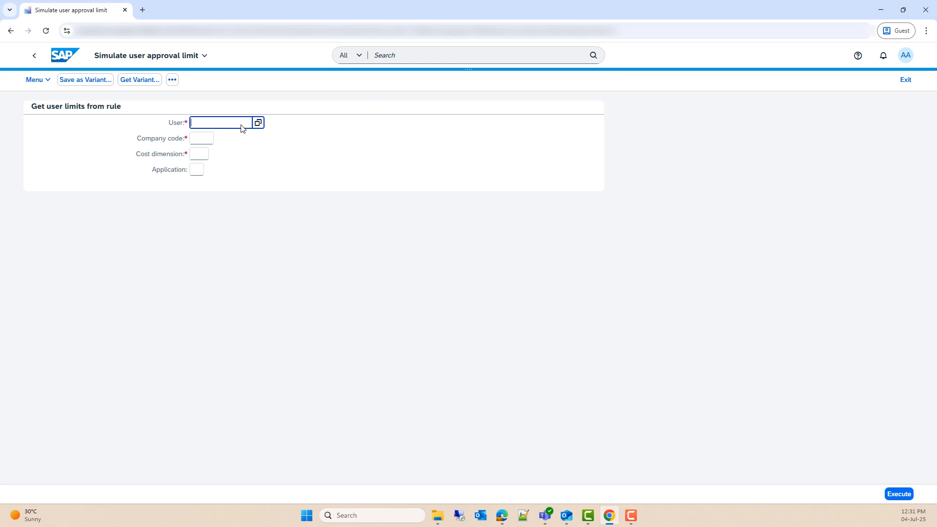
pyautogui.write('SSH')
pyautogui.press('Tab')
pyautogui.write('1110')
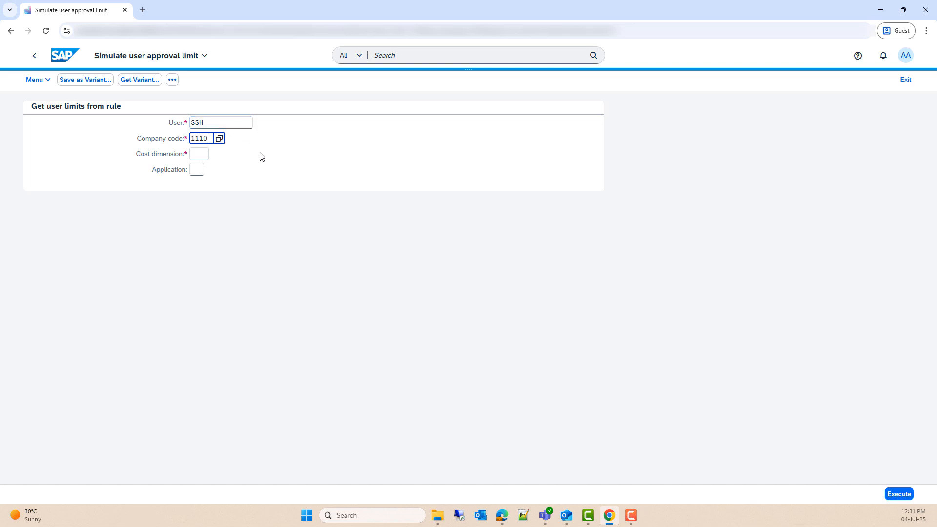
pyautogui.click(248, 183)
# Step: Choose cost dimension 200 Cost Center and run the simulation
pyautogui.click(204, 155)
pyautogui.click(214, 155)
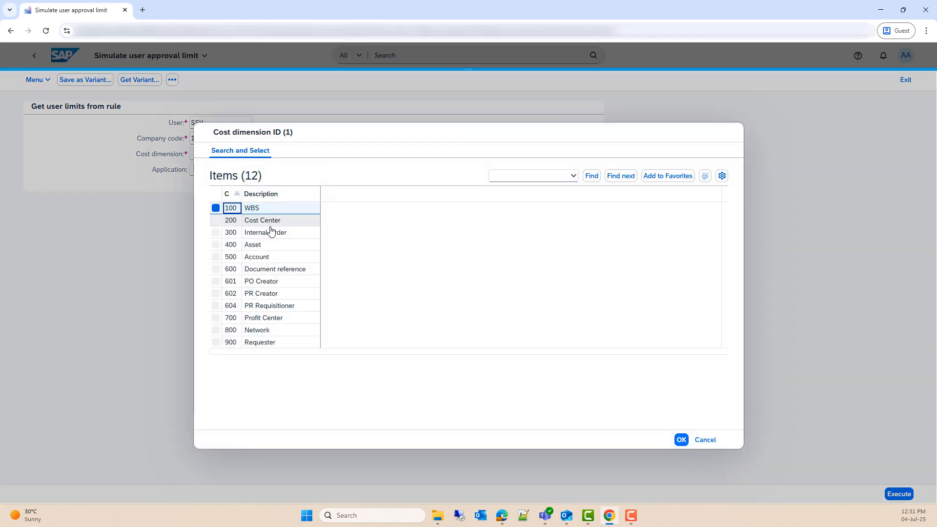
pyautogui.click(286, 222)
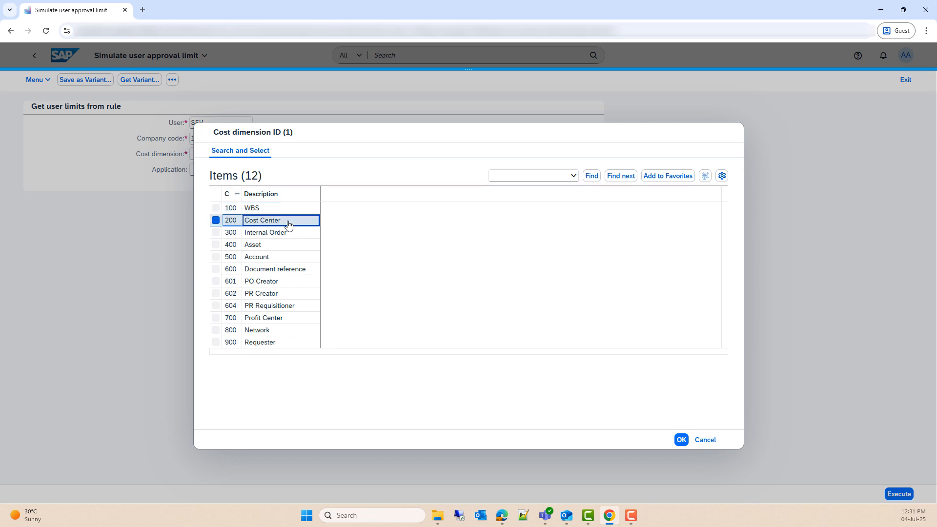
pyautogui.click(682, 441)
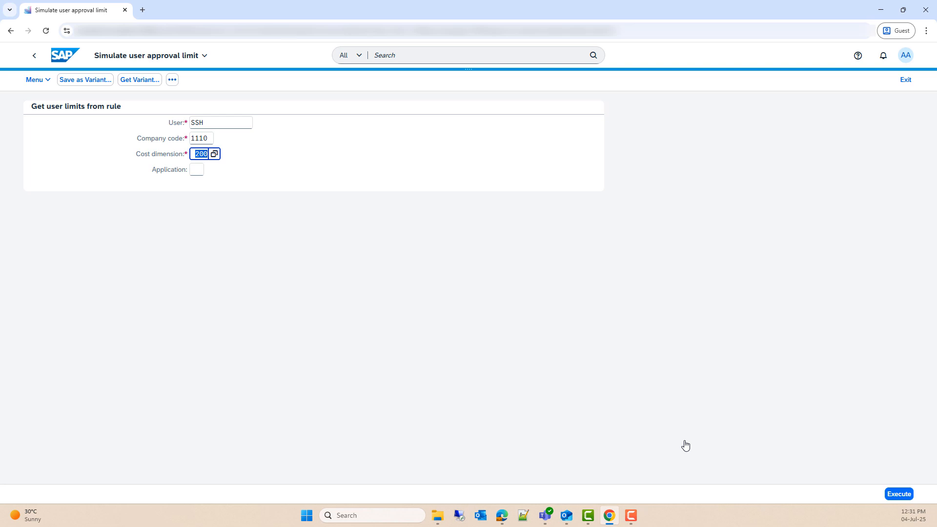
pyautogui.click(683, 428)
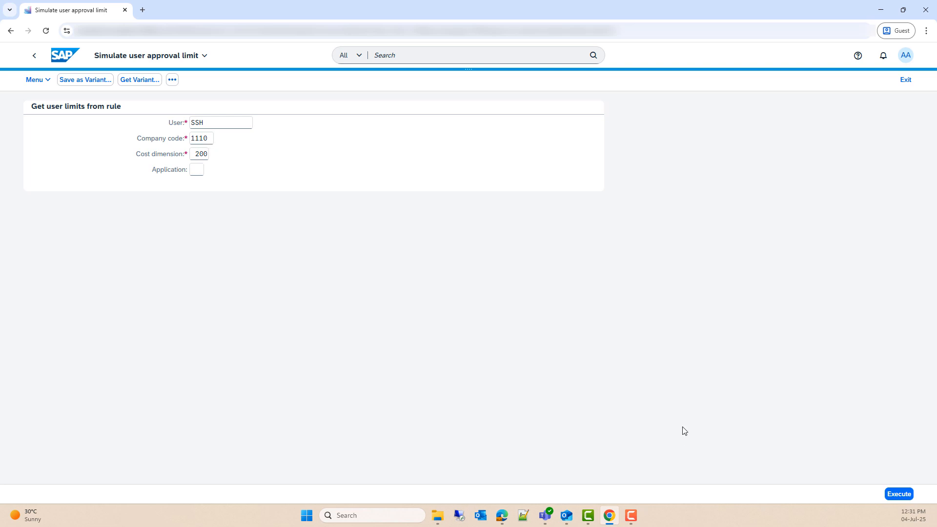
pyautogui.click(887, 495)
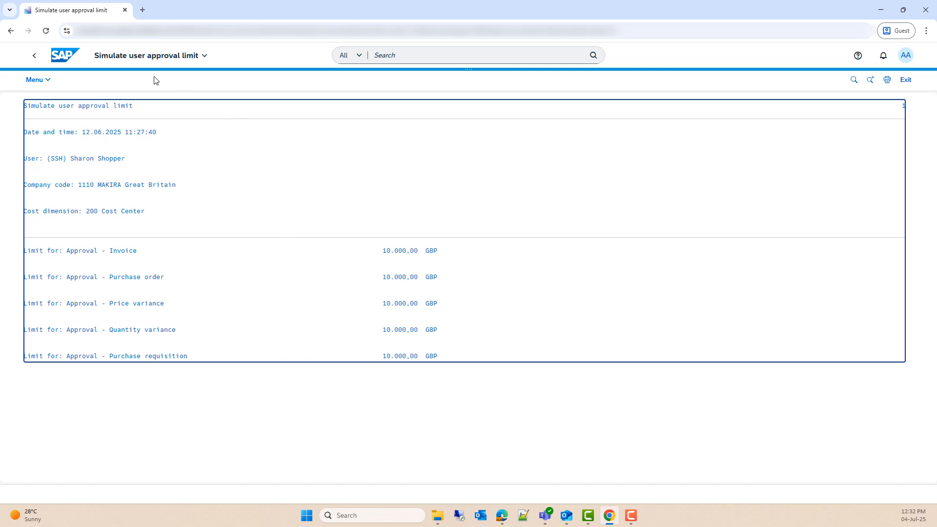
# Step: Re-simulate the limits for cost dimension 100 (WBS), getting 500.000,00 GBP, then return Home
pyautogui.click(34, 56)
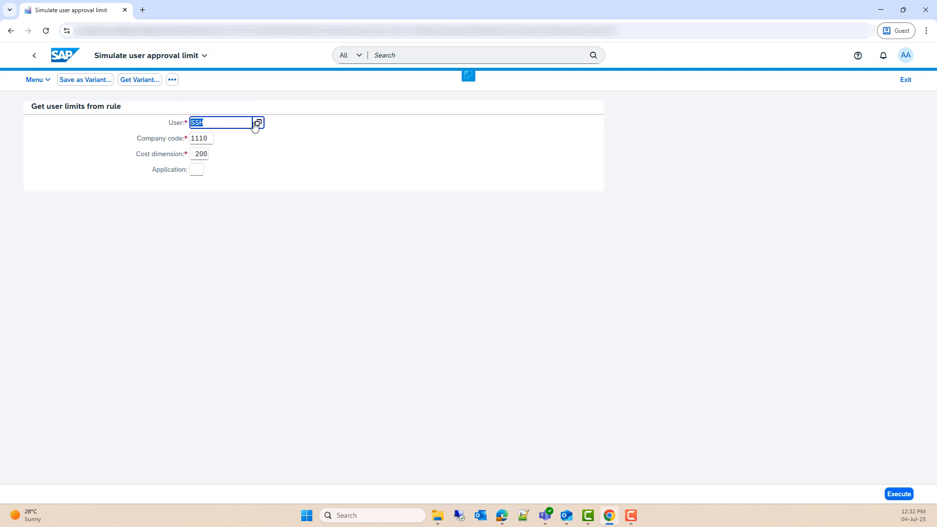
pyautogui.click(201, 155)
pyautogui.click(211, 154)
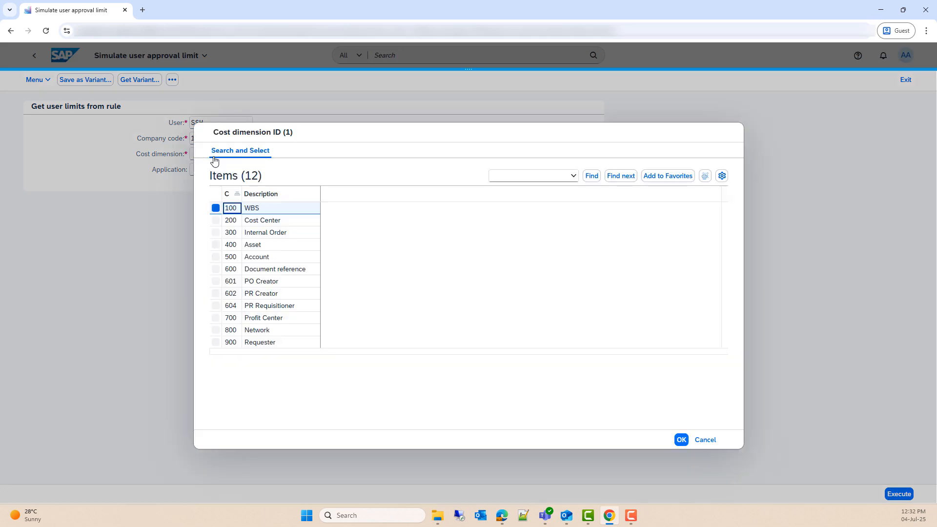
pyautogui.click(250, 209)
pyautogui.doubleClick(250, 209)
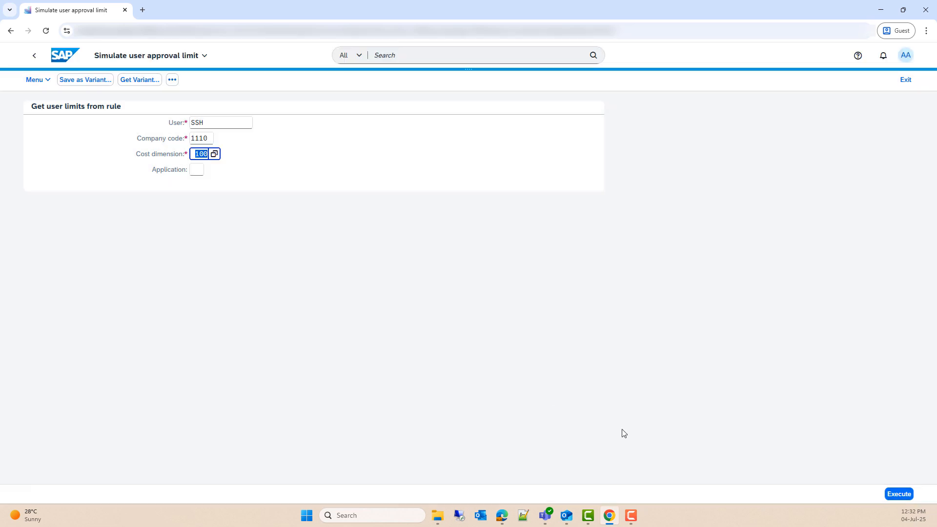
pyautogui.click(900, 494)
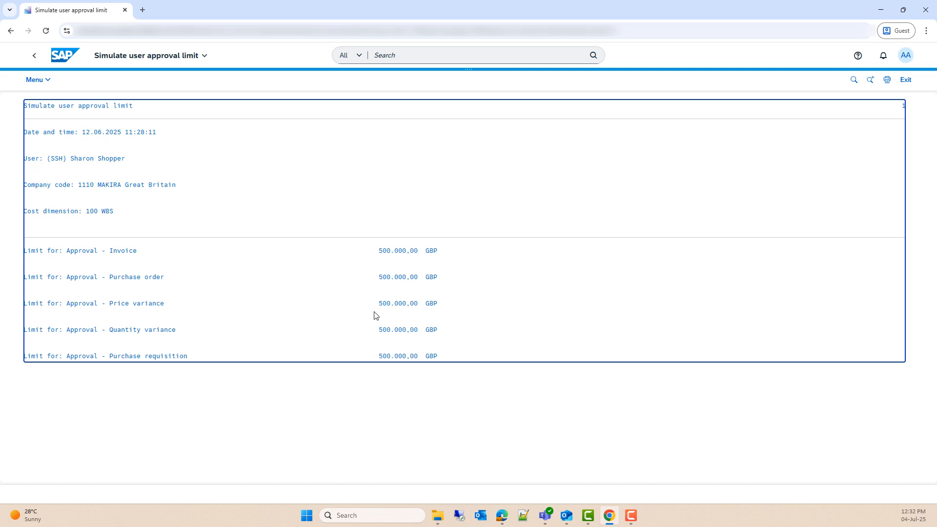
pyautogui.click(36, 64)
pyautogui.click(36, 64)
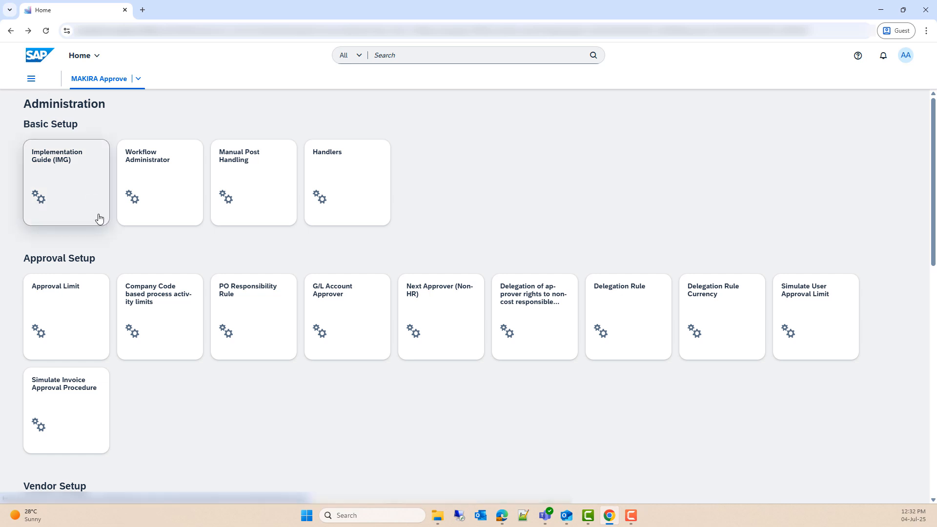
pyautogui.click(88, 414)
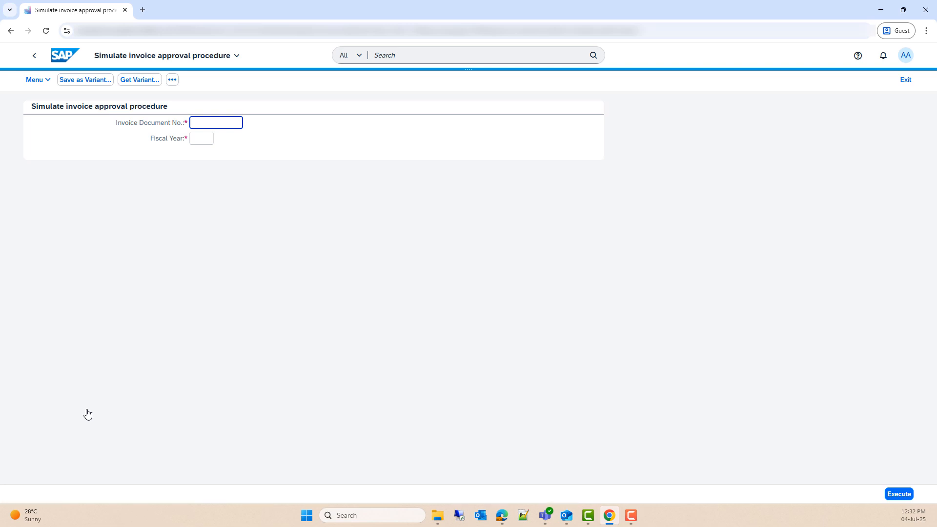
pyautogui.click(224, 125)
pyautogui.hotkey('ctrl', 'v')
pyautogui.click(205, 141)
pyautogui.write('20')
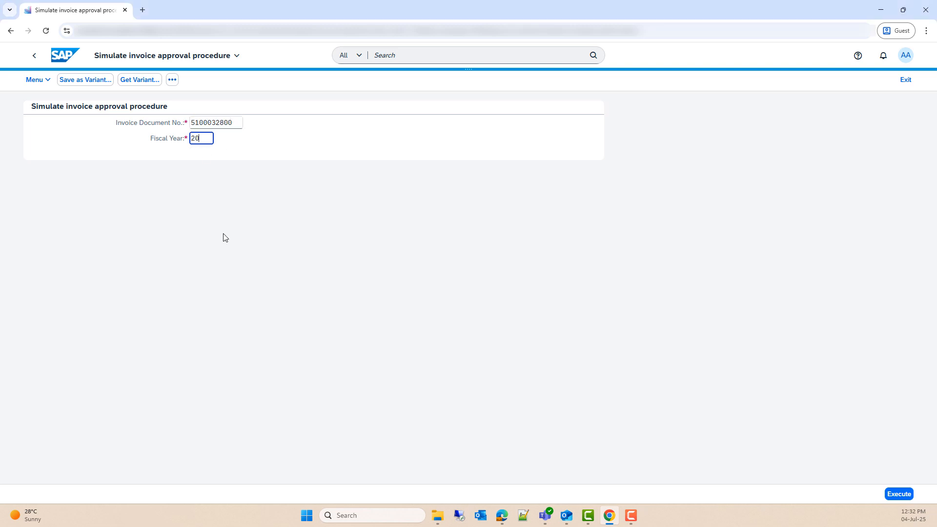
pyautogui.write('25')
pyautogui.click(898, 493)
# Step: Show the approvers for invoice item line 1, then select item line 2
pyautogui.moveTo(473, 156); pyautogui.dragTo(474, 184)
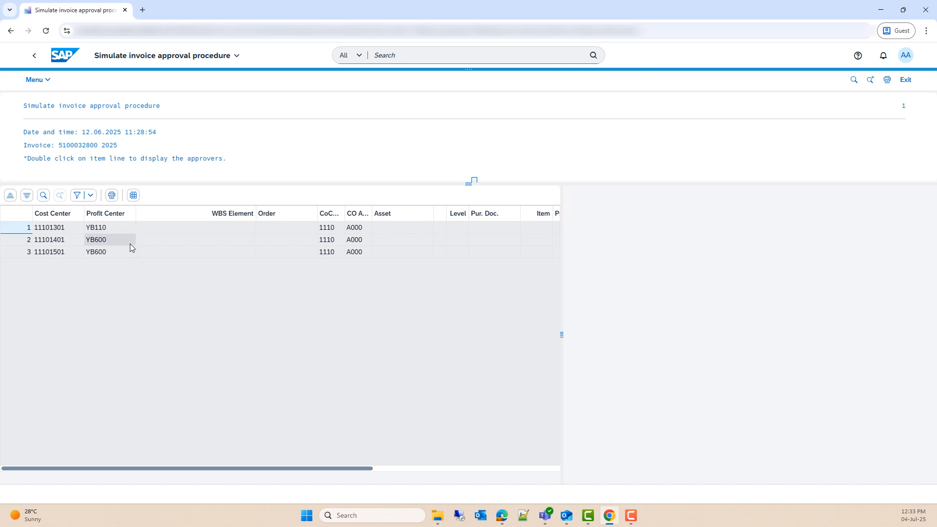
pyautogui.click(253, 228)
pyautogui.doubleClick(253, 229)
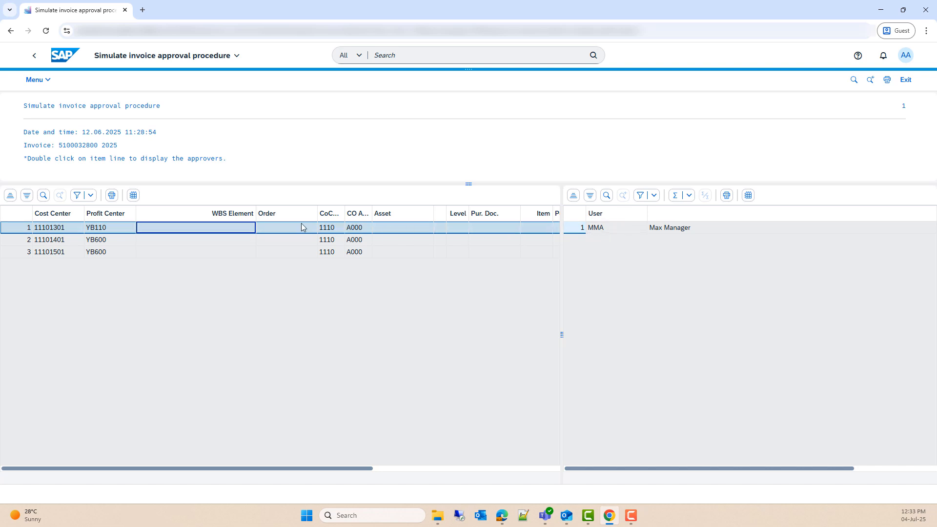
pyautogui.click(215, 239)
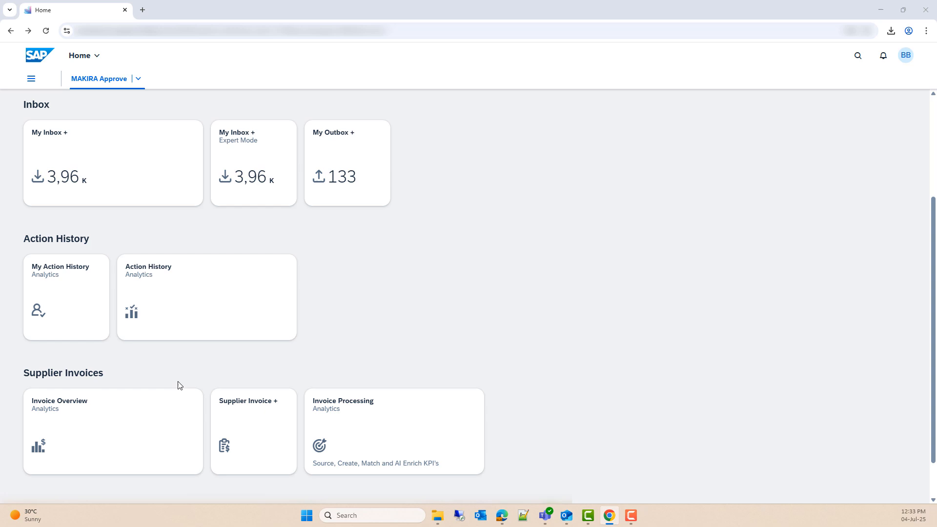
pyautogui.click(170, 410)
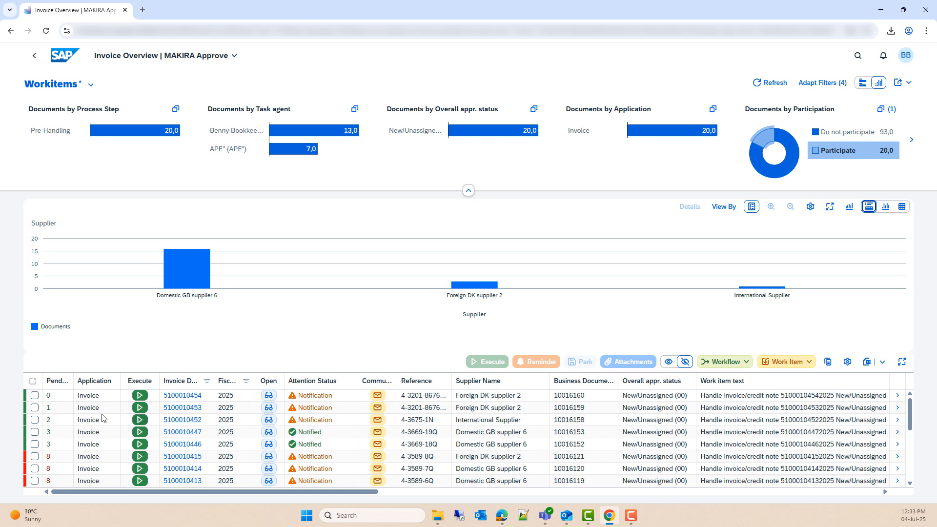
pyautogui.click(35, 396)
pyautogui.click(35, 407)
pyautogui.click(34, 420)
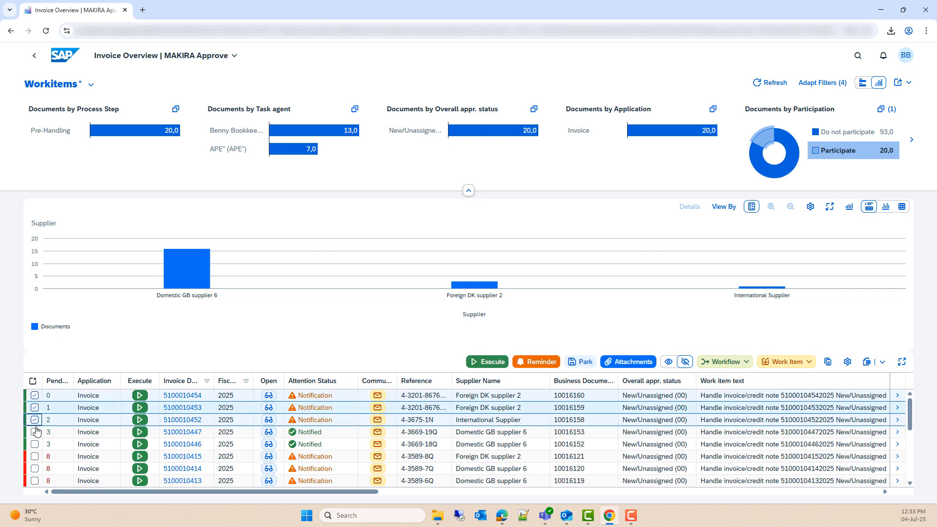
pyautogui.click(35, 432)
pyautogui.click(35, 444)
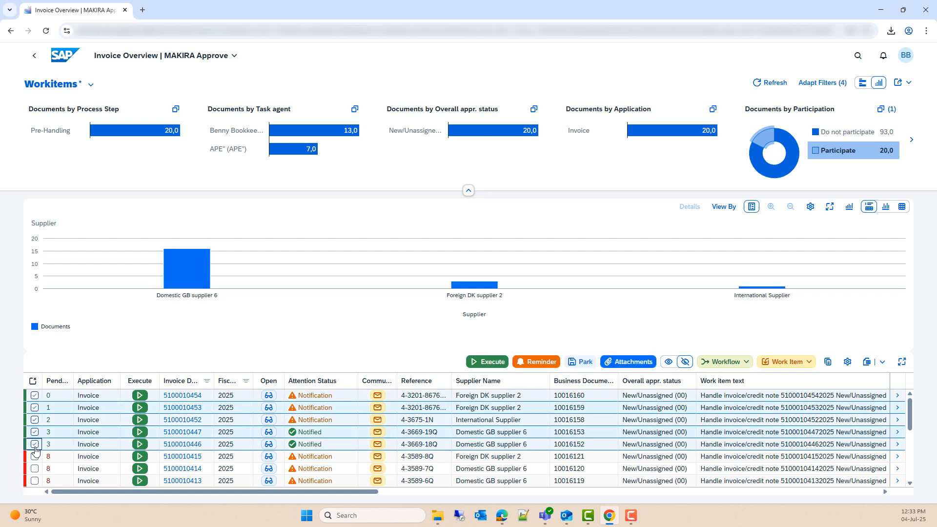
pyautogui.click(616, 362)
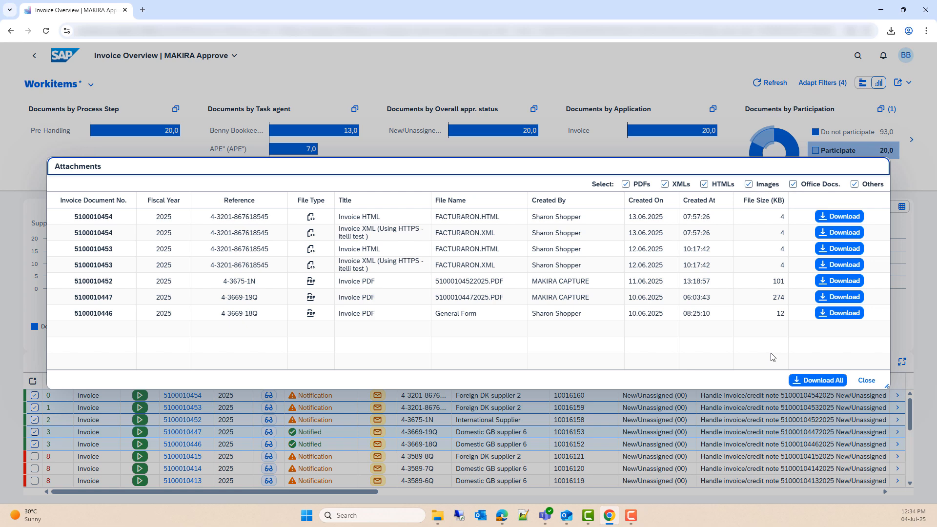
# Step: Download all listed attachments, check the download history, and download the first FACTURARON.HTML file
pyautogui.click(815, 380)
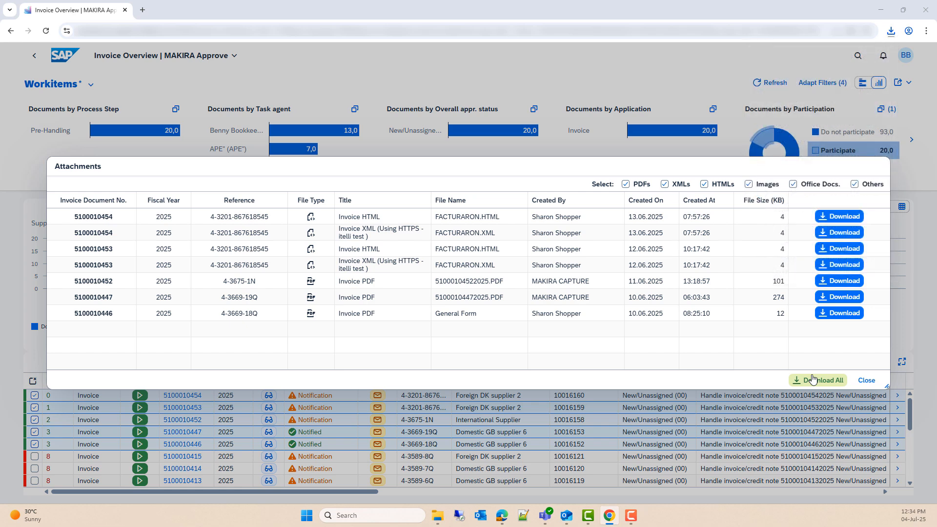
pyautogui.click(887, 32)
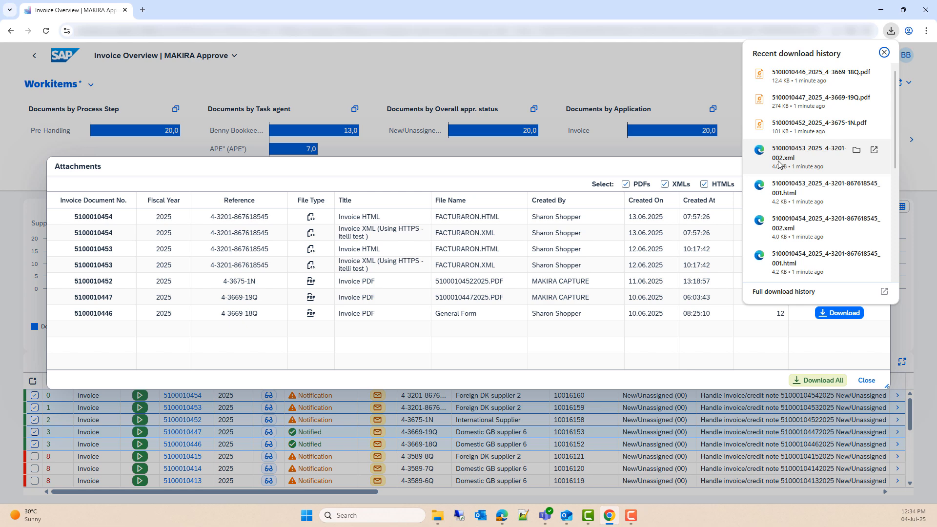
pyautogui.click(746, 336)
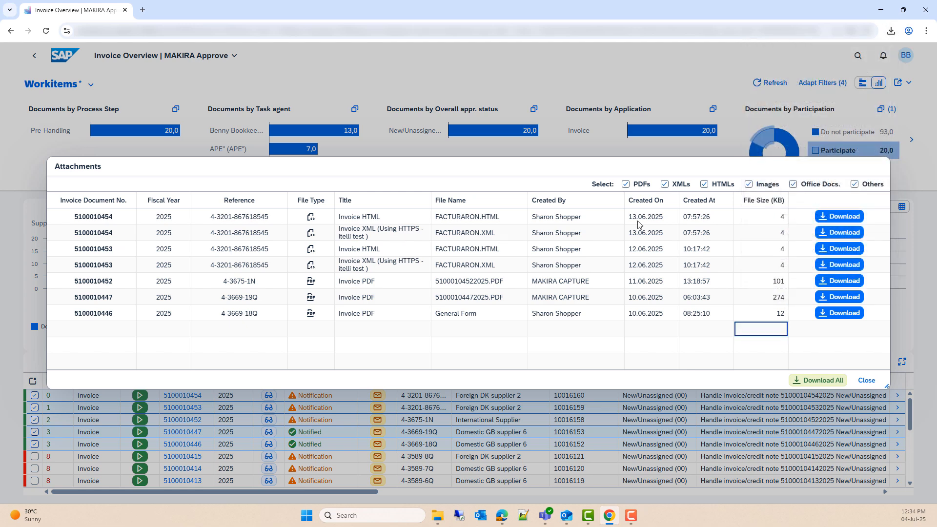
pyautogui.click(825, 217)
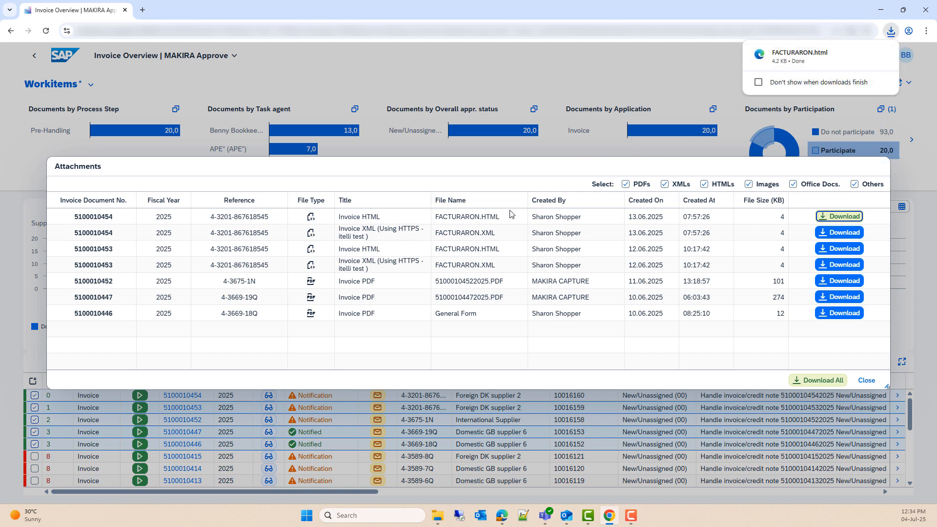
pyautogui.click(746, 164)
# Step: Filter the attachment types so only the three invoice PDFs are listed
pyautogui.click(625, 184)
pyautogui.click(665, 184)
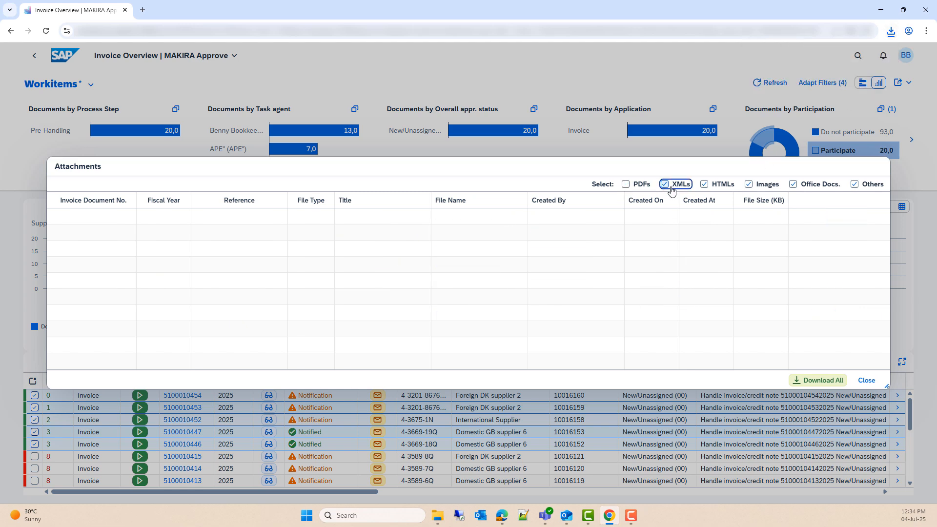
pyautogui.click(703, 184)
pyautogui.click(747, 185)
pyautogui.click(793, 184)
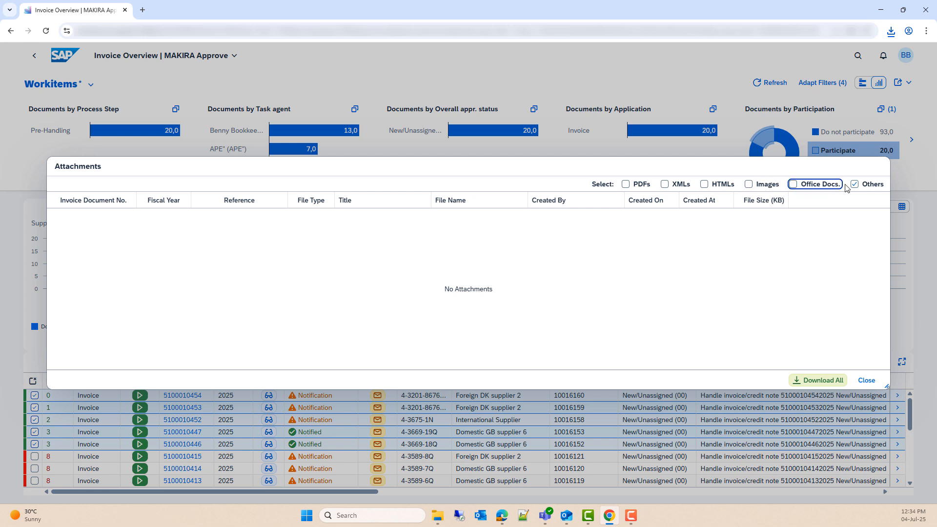
pyautogui.click(854, 184)
pyautogui.click(707, 186)
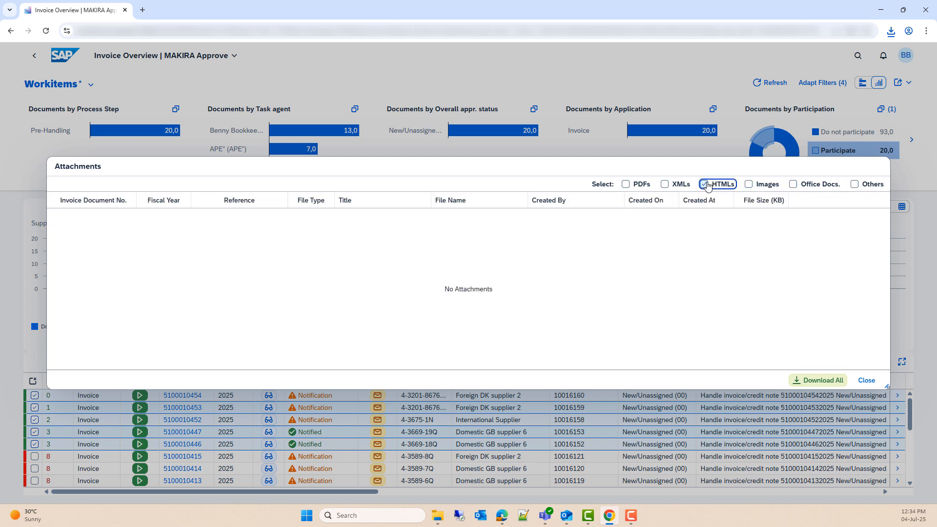
pyautogui.click(706, 187)
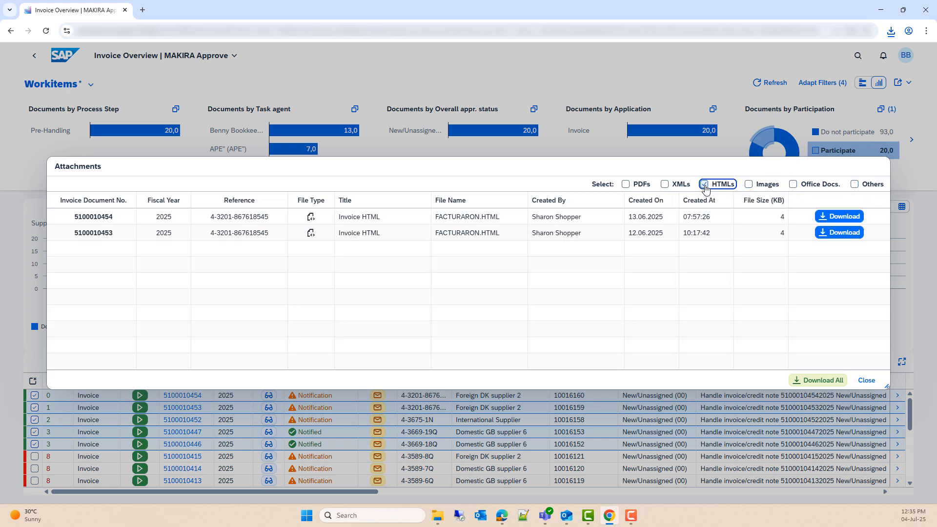
pyautogui.click(666, 189)
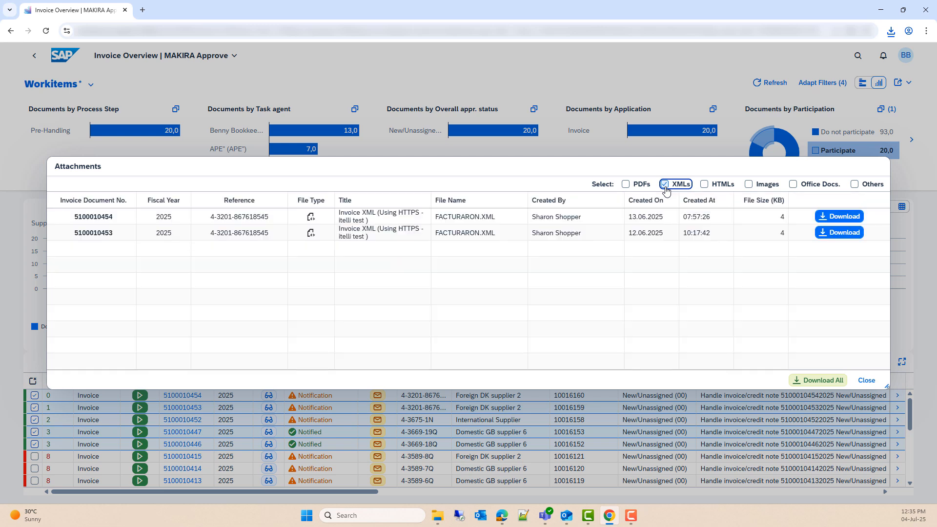
pyautogui.click(665, 189)
pyautogui.click(633, 189)
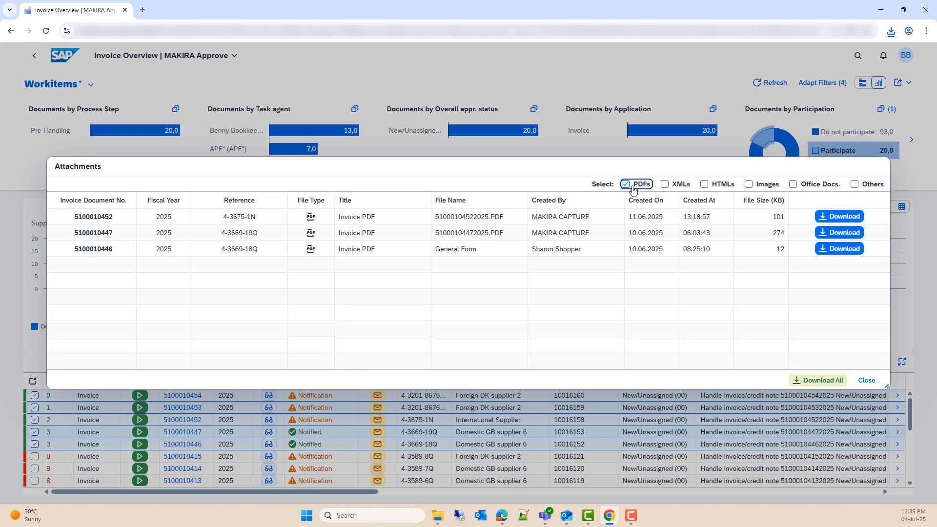
pyautogui.click(611, 172)
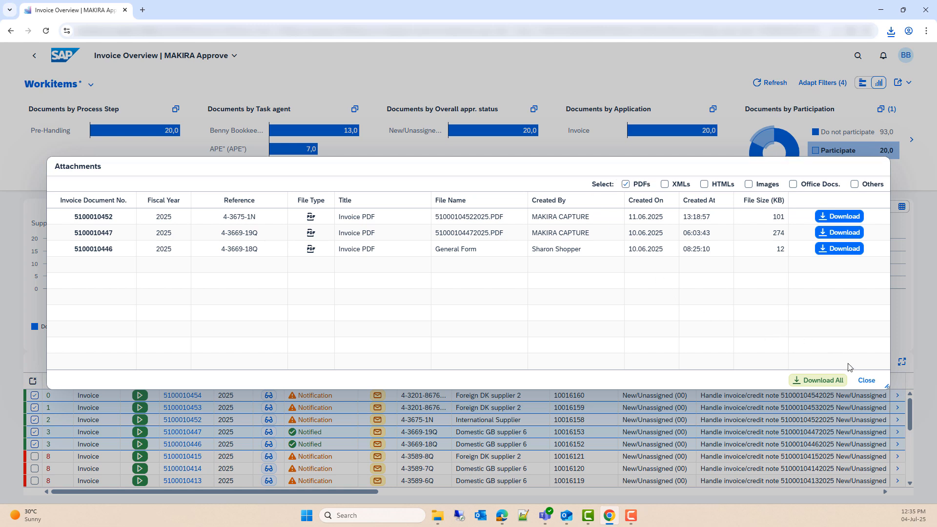